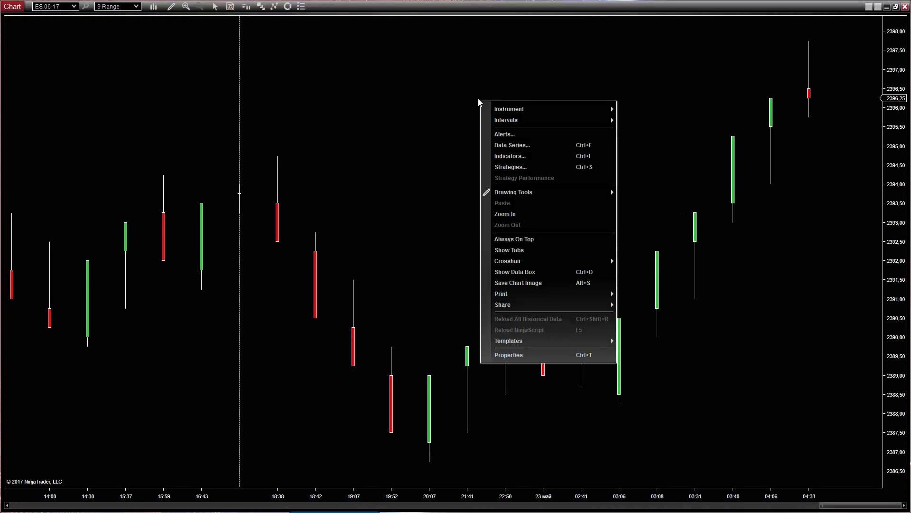
- Enable Tick Replay on the ES 06-17 9 Range data series so the chart reloads
click(504, 150)
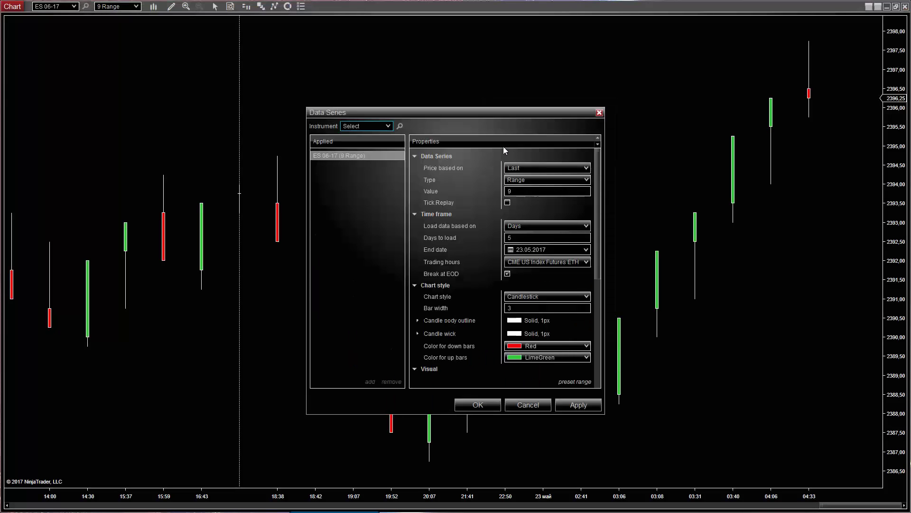
click(507, 204)
click(478, 404)
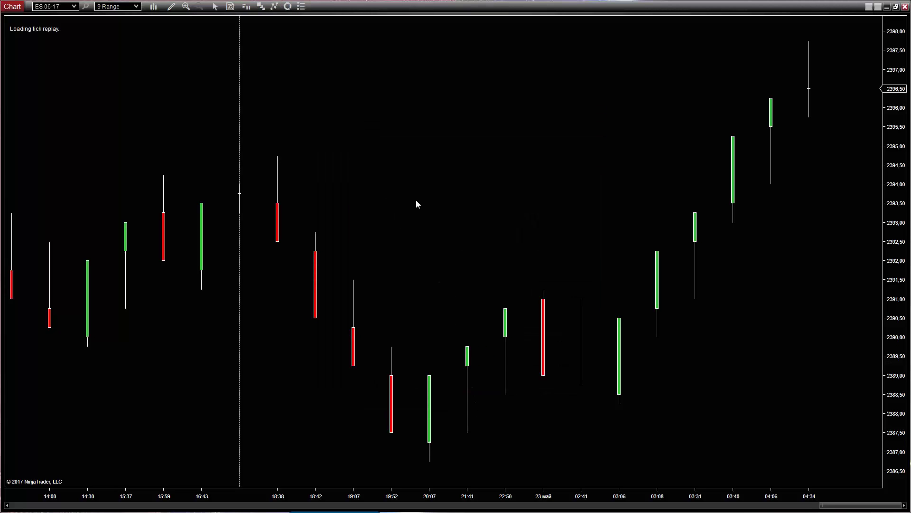
right_click(413, 124)
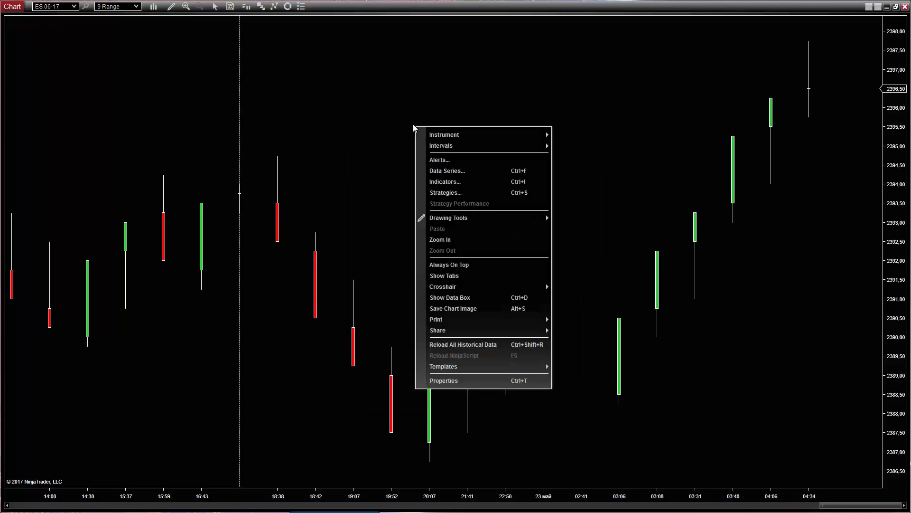
- Add the MZpack.NT8.mzFootprint indicator from the MZpack > NT8 group to the chart
click(438, 182)
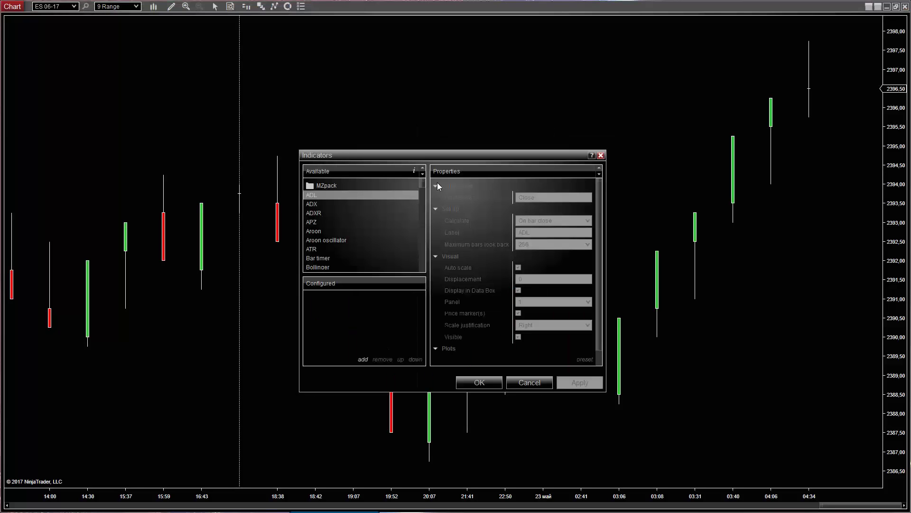
click(332, 197)
double_click(351, 214)
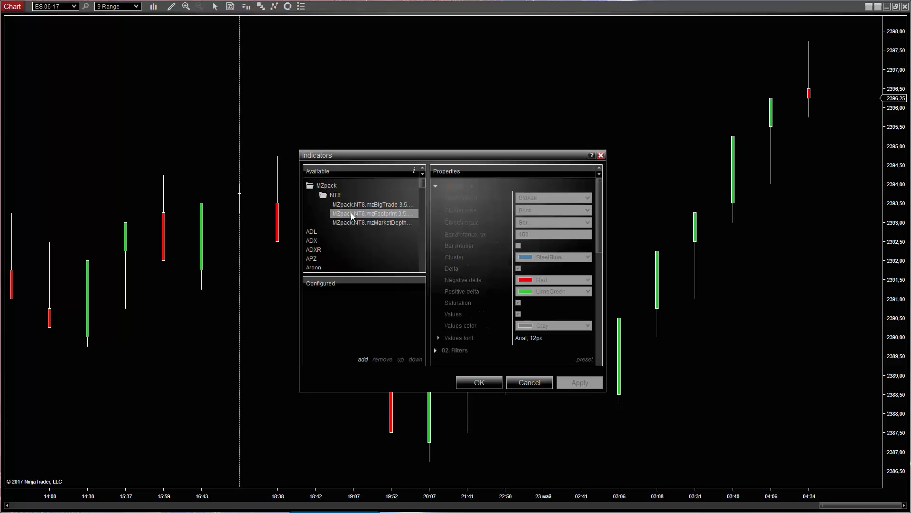
click(478, 382)
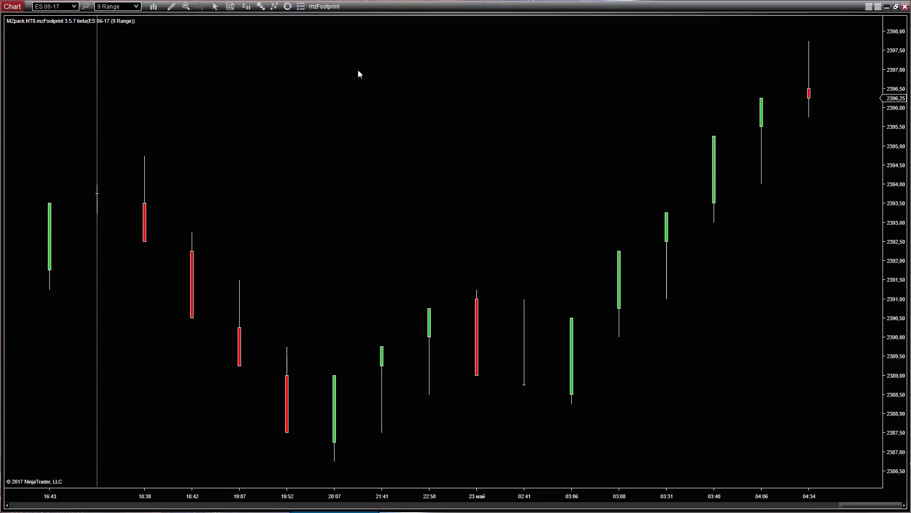
- In mzFootprint properties, set Footprint style to Volume, then to Delta
click(325, 7)
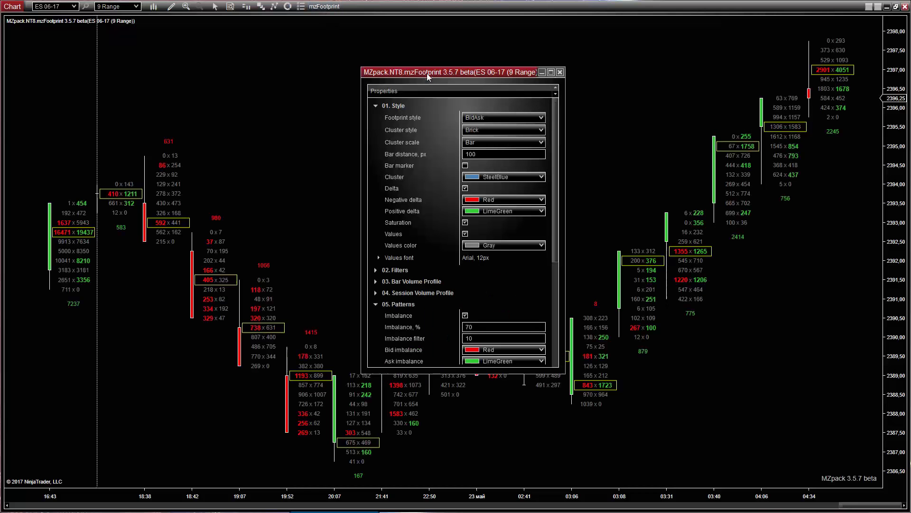
drag(429, 77, 181, 68)
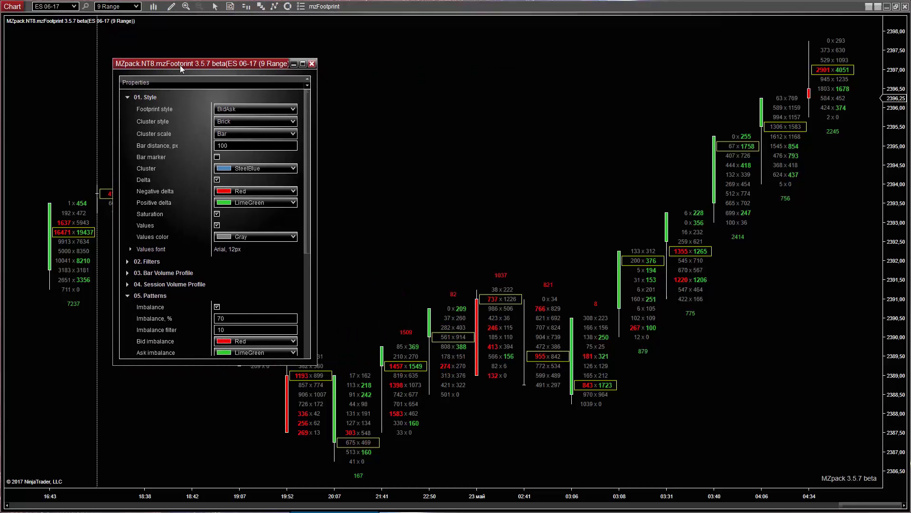
click(293, 110)
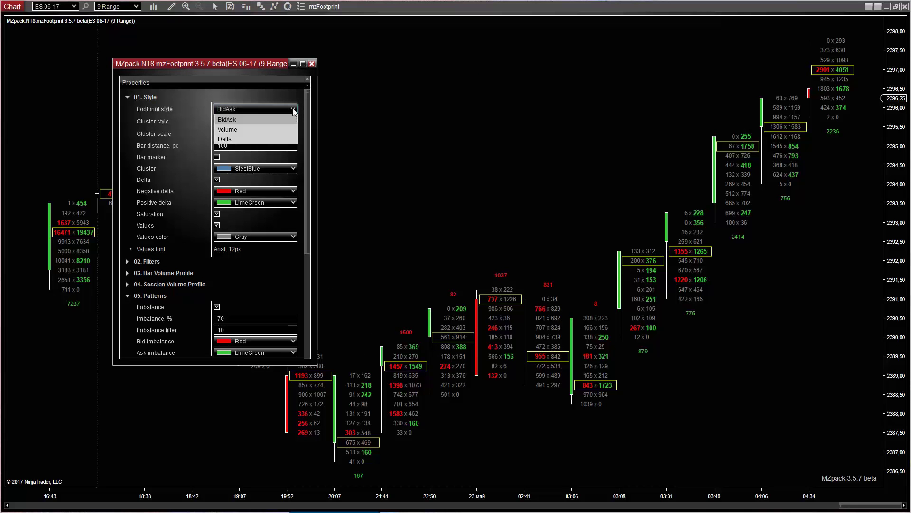
click(254, 130)
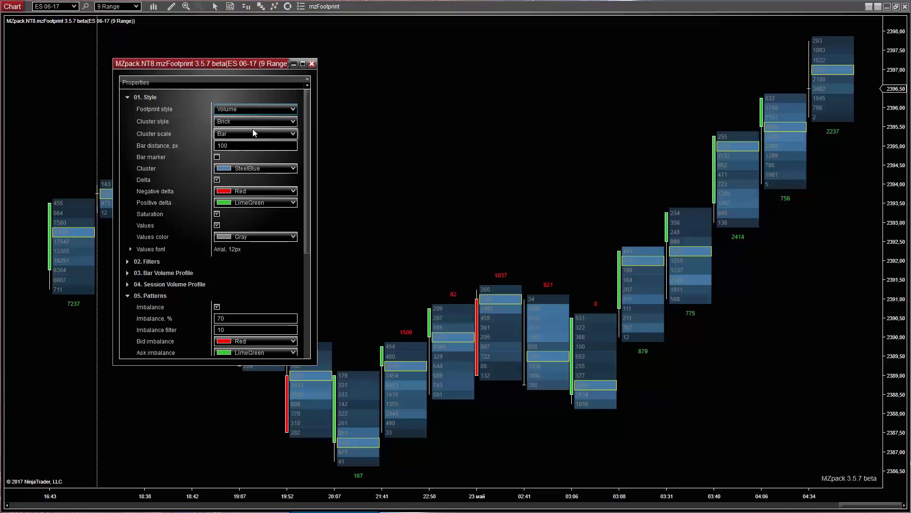
click(263, 108)
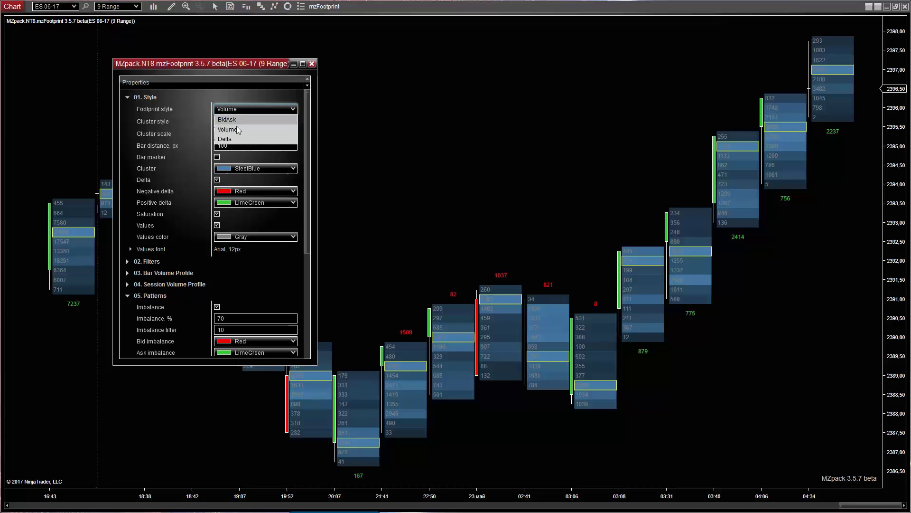
click(230, 140)
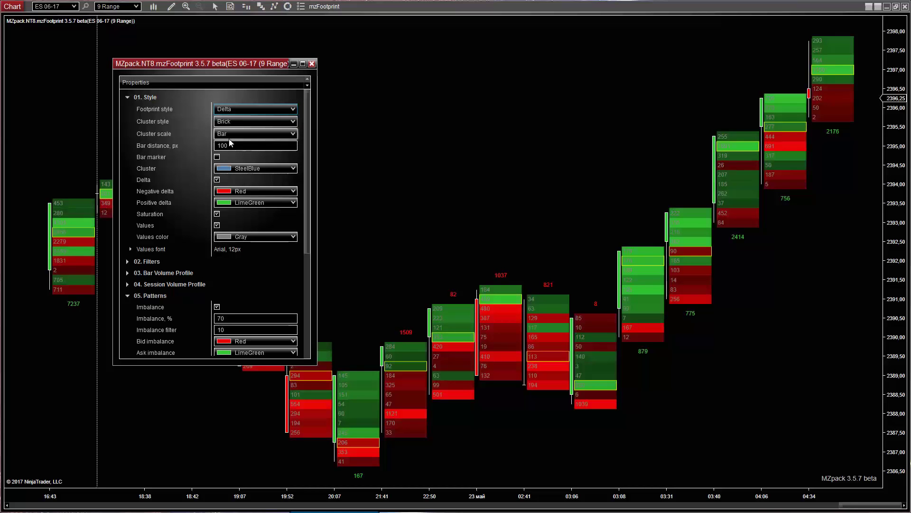
- Set Cluster style to None, then to Histogram
click(293, 122)
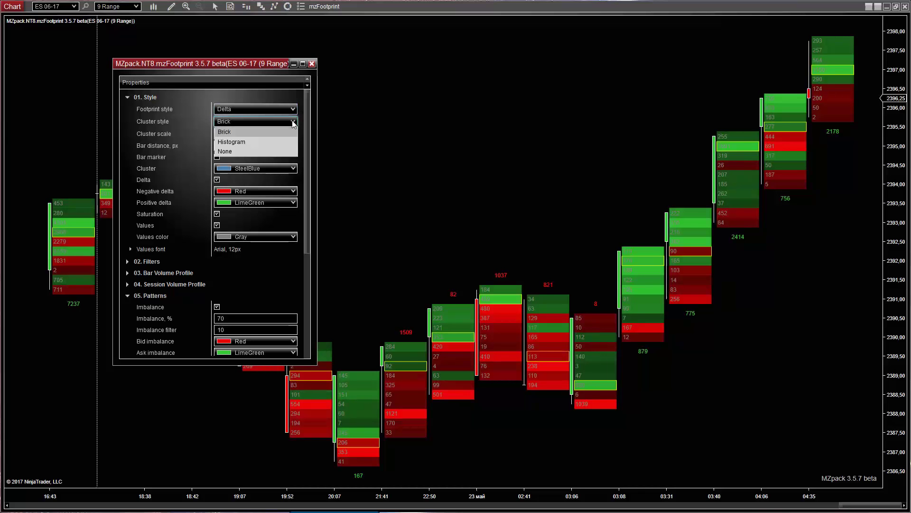
click(227, 151)
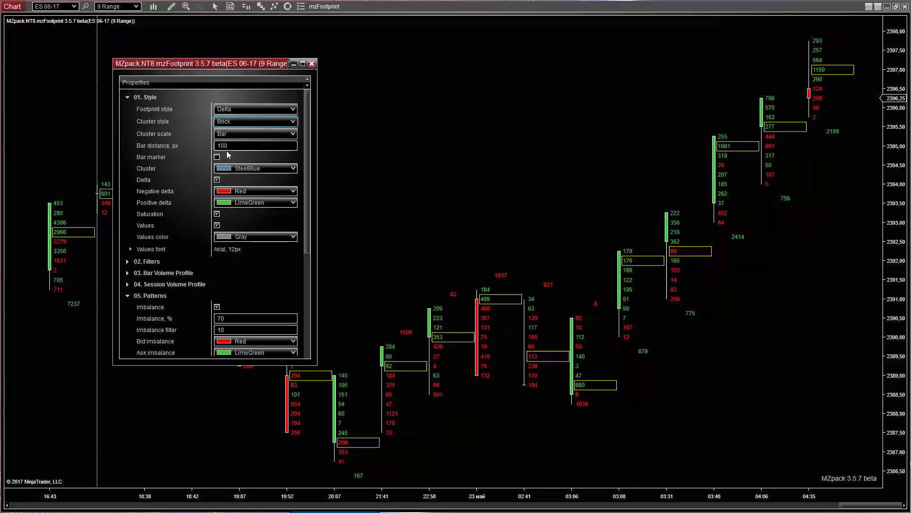
click(239, 122)
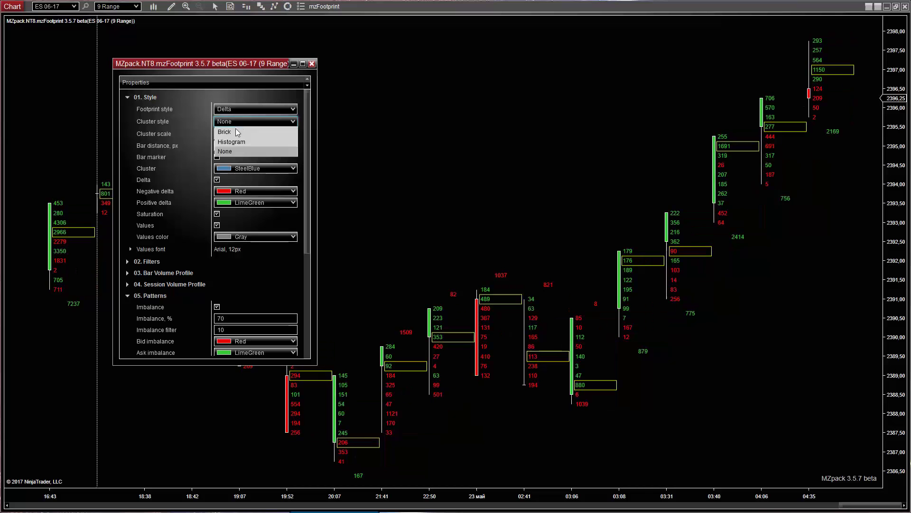
click(232, 141)
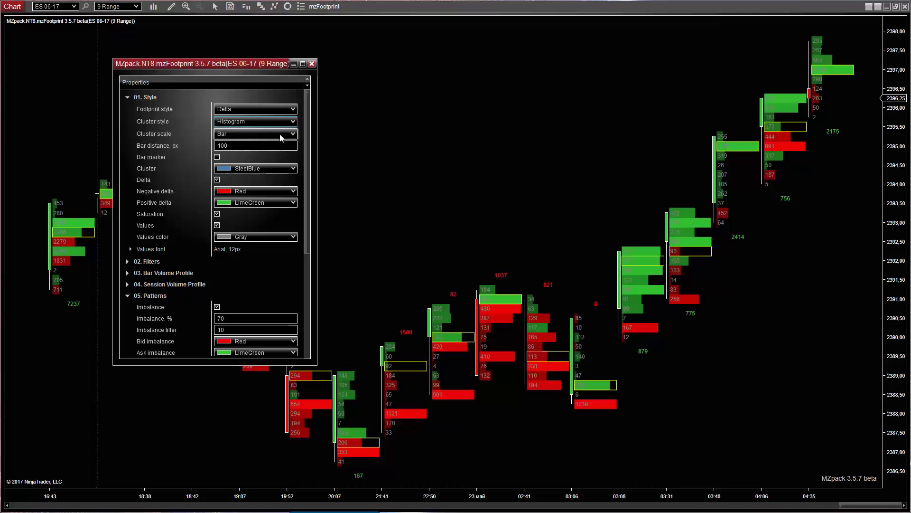
- Set Cluster scale to Chart, then All, adjusting bar spacing on the time axis to compare
click(280, 137)
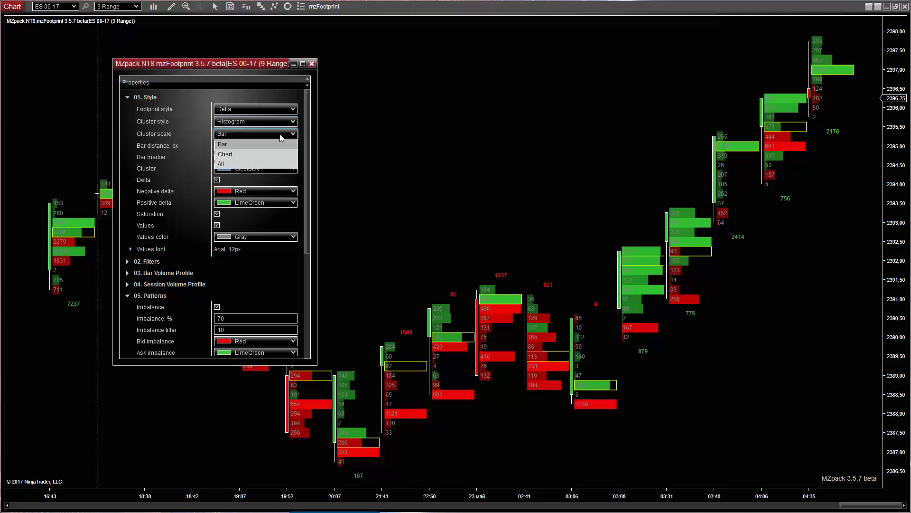
click(235, 153)
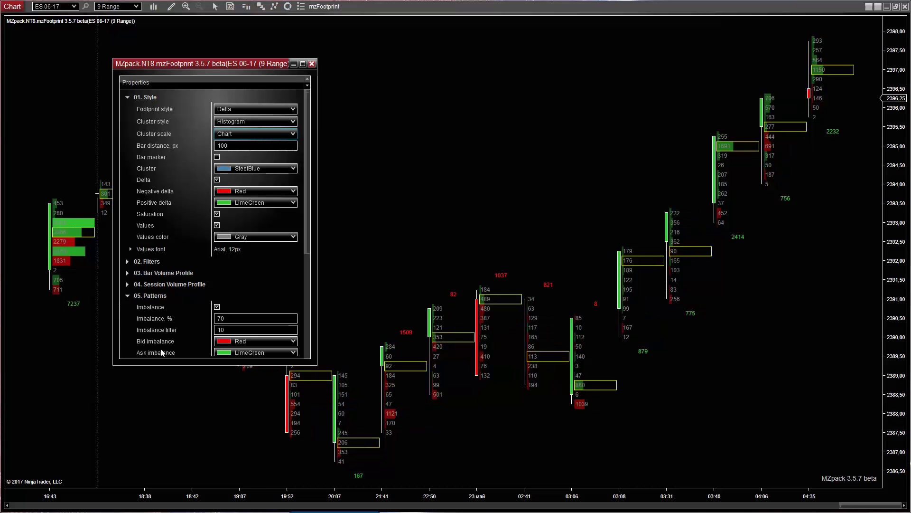
drag(257, 492, 212, 494)
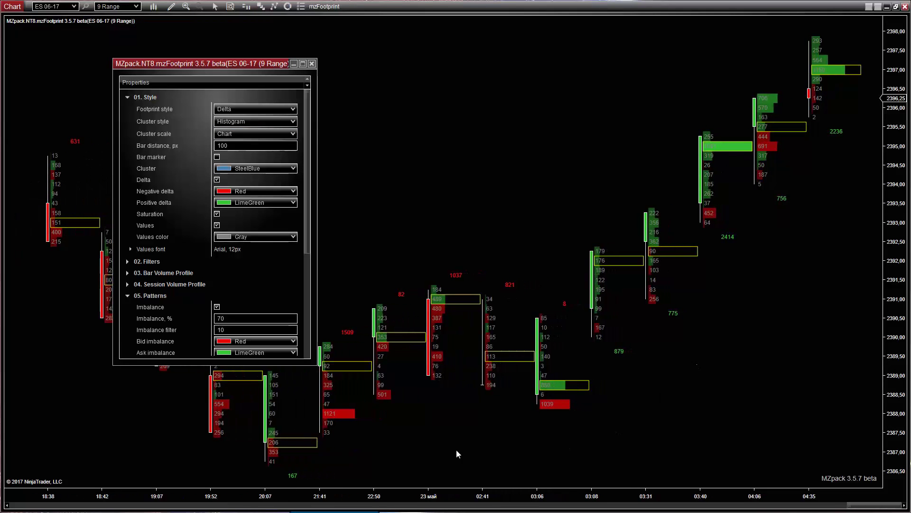
drag(334, 489, 354, 492)
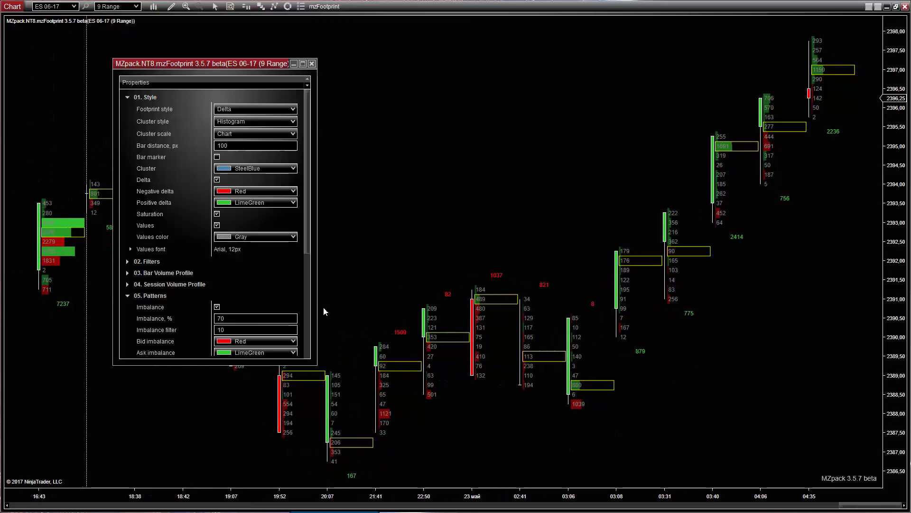
click(292, 136)
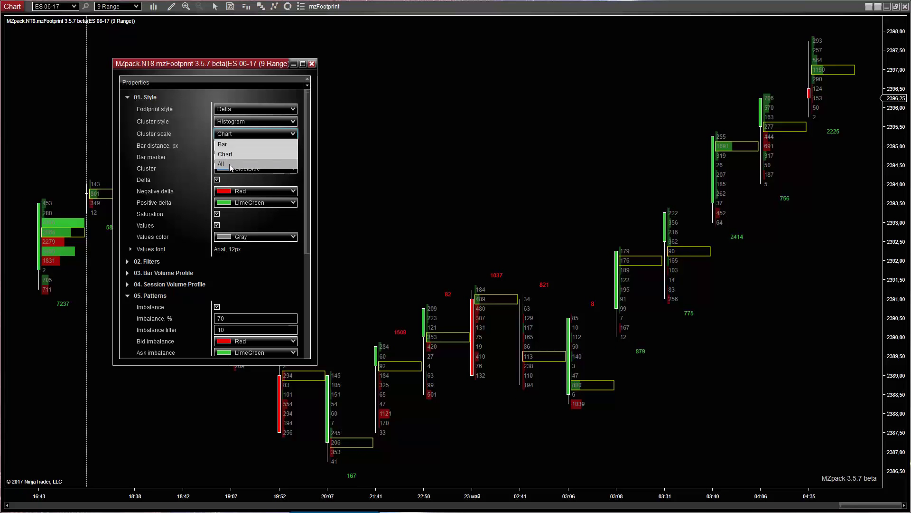
click(231, 165)
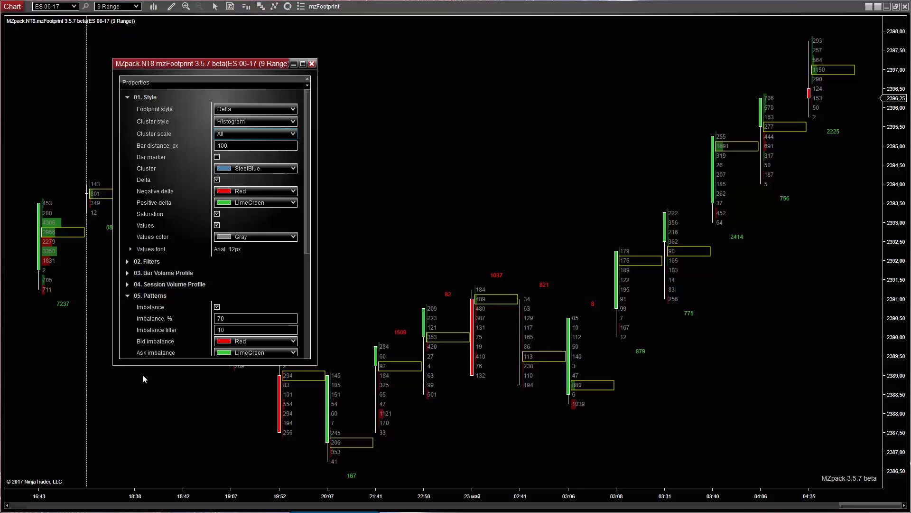
drag(204, 492, 356, 491)
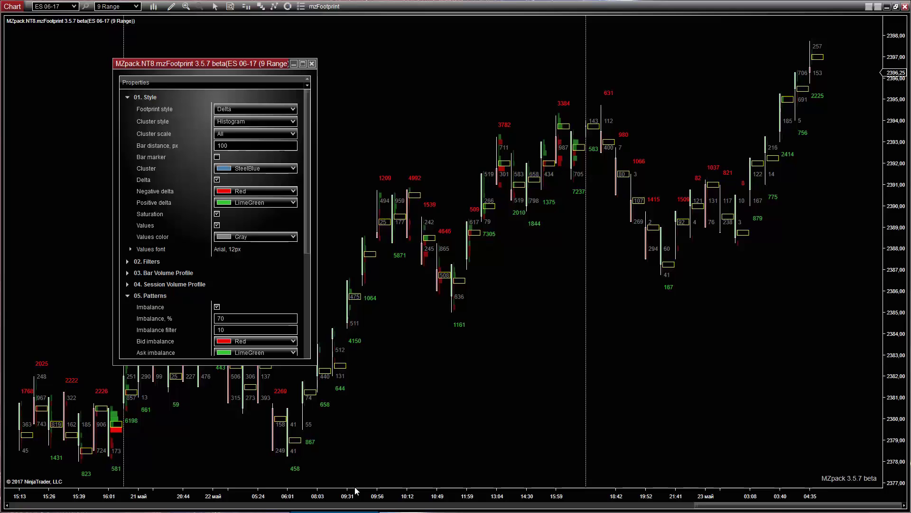
- Set Cluster scale back to Bar and Footprint style to Volume
click(294, 135)
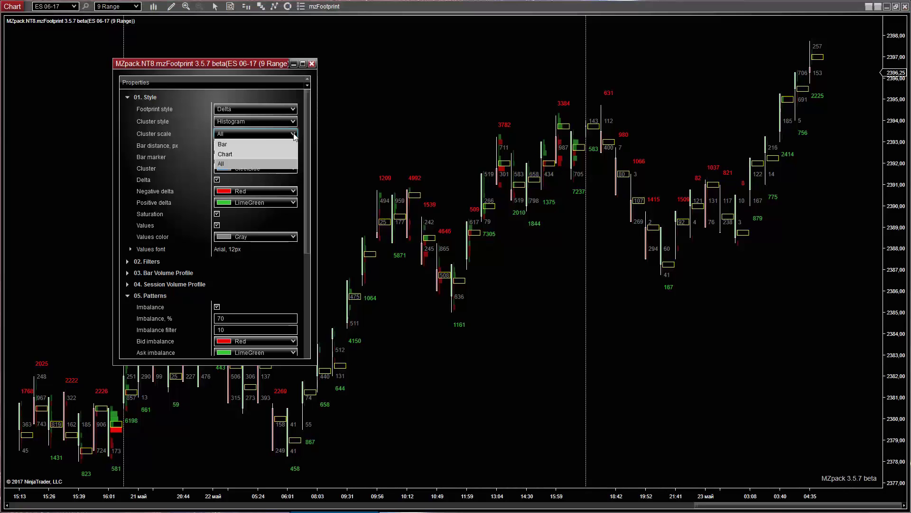
click(242, 144)
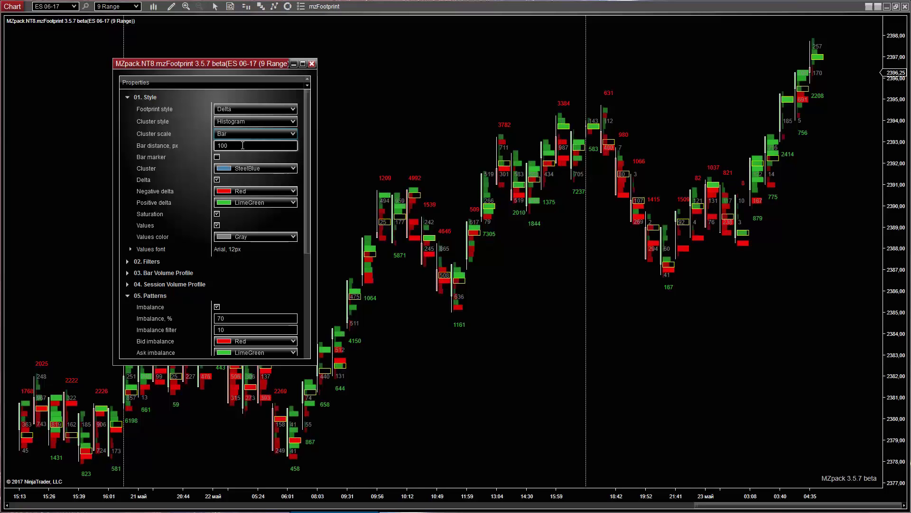
click(270, 109)
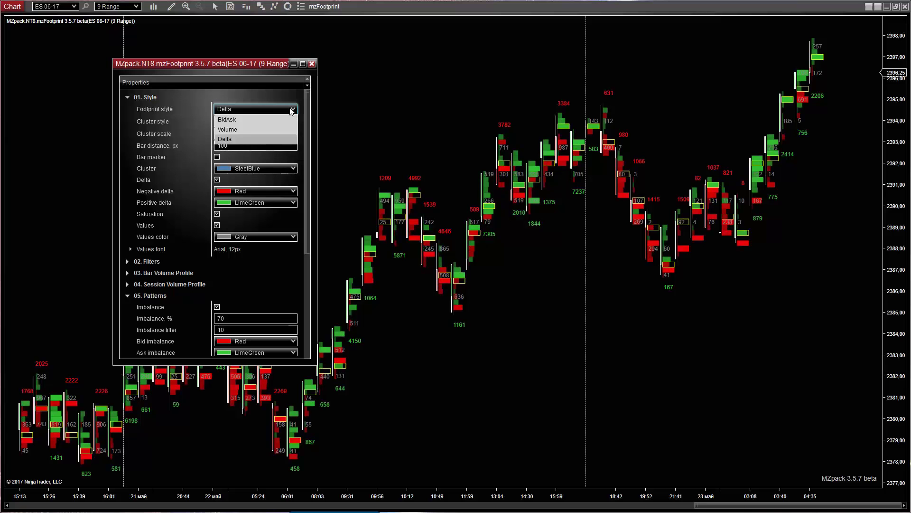
click(233, 127)
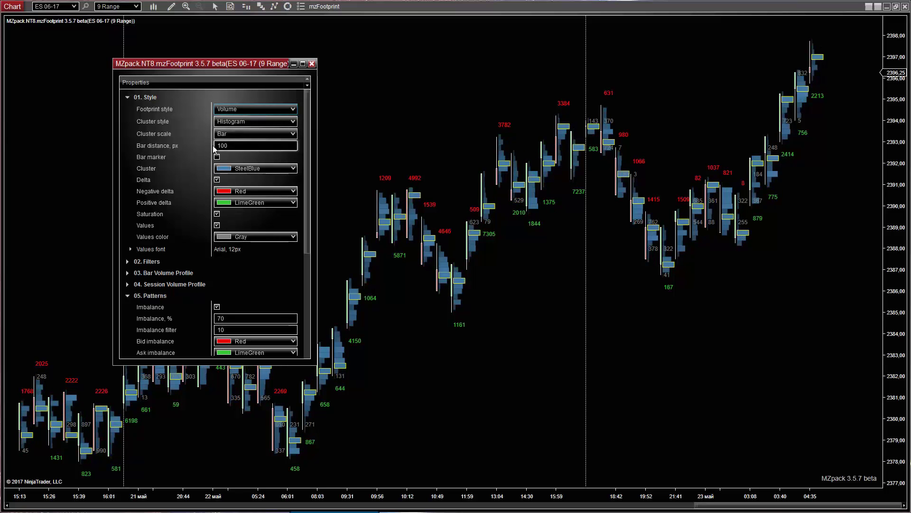
- Colour the Volume clusters PowderBlue and widen the bar spacing
click(294, 168)
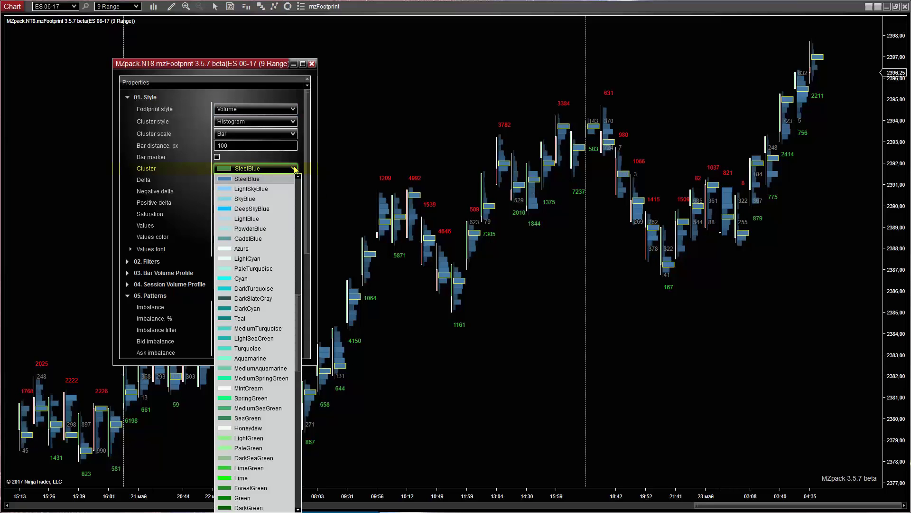
click(254, 229)
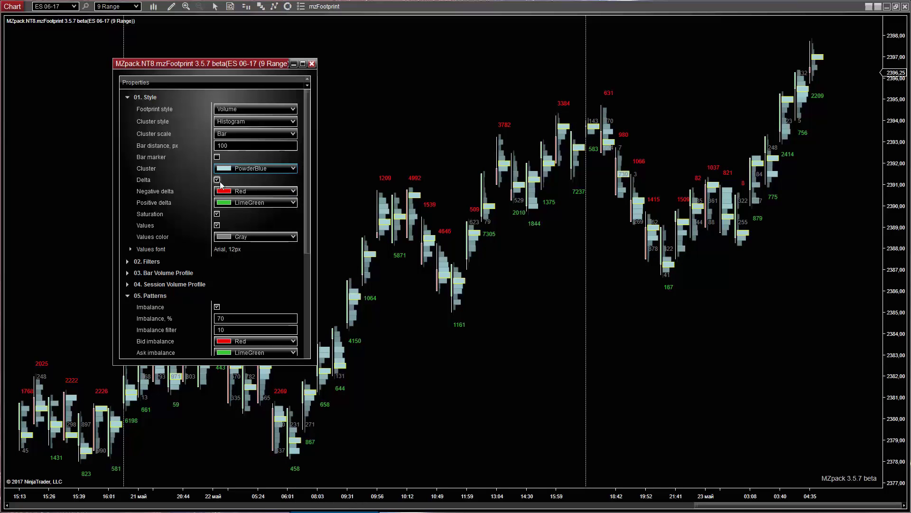
drag(423, 489, 206, 456)
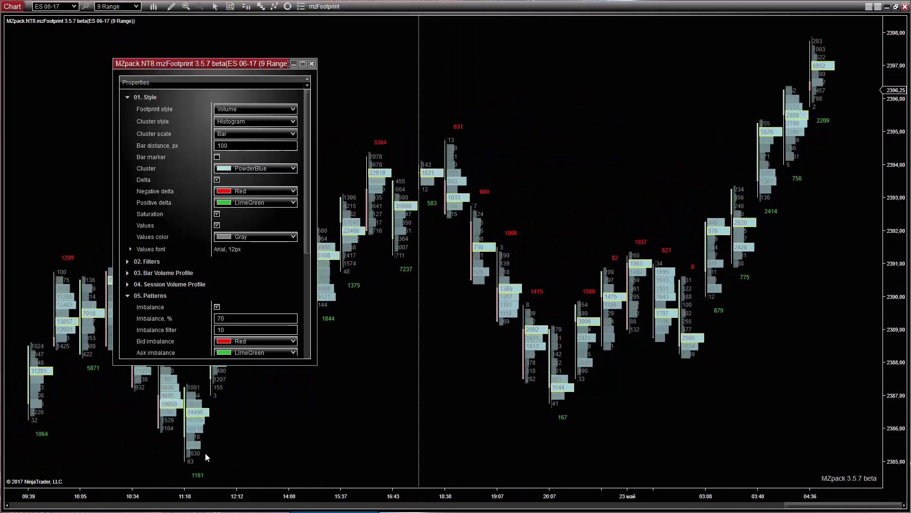
- Set Negative delta to DarkOrange and Positive delta to Green, keeping Delta shown
click(217, 181)
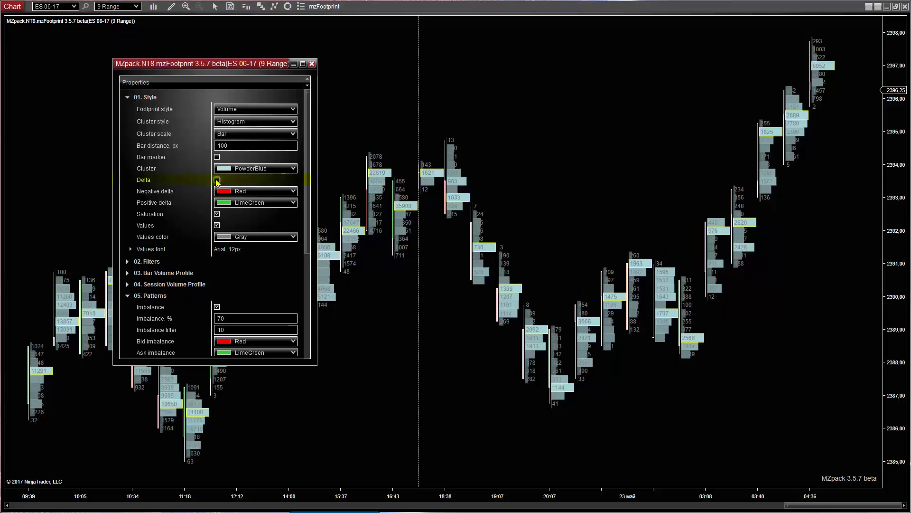
click(217, 180)
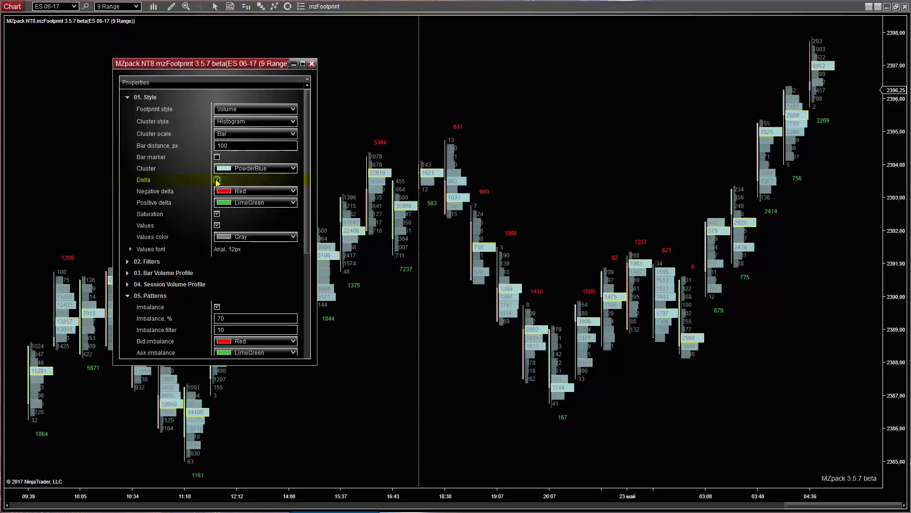
click(294, 192)
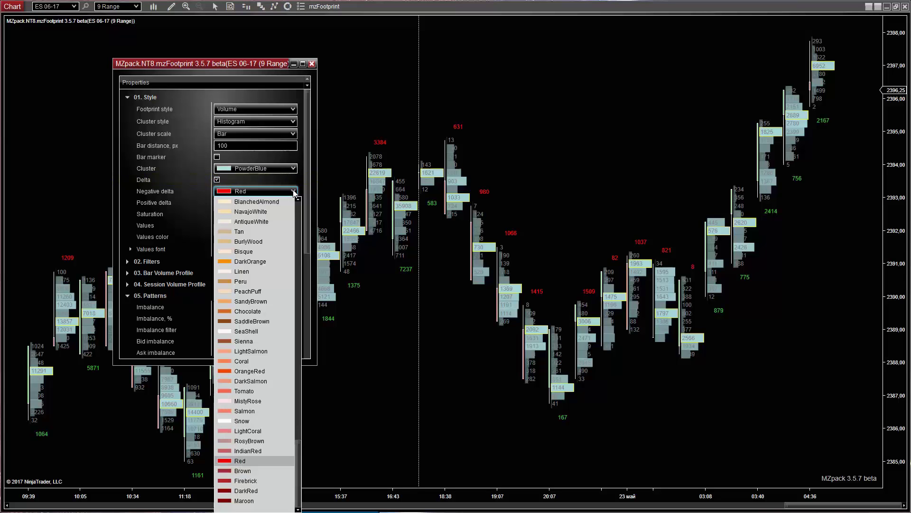
click(255, 262)
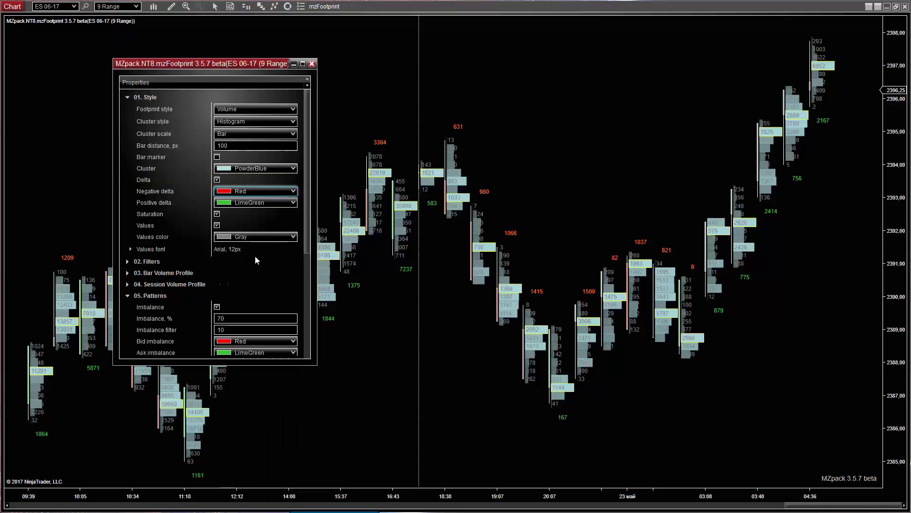
click(294, 202)
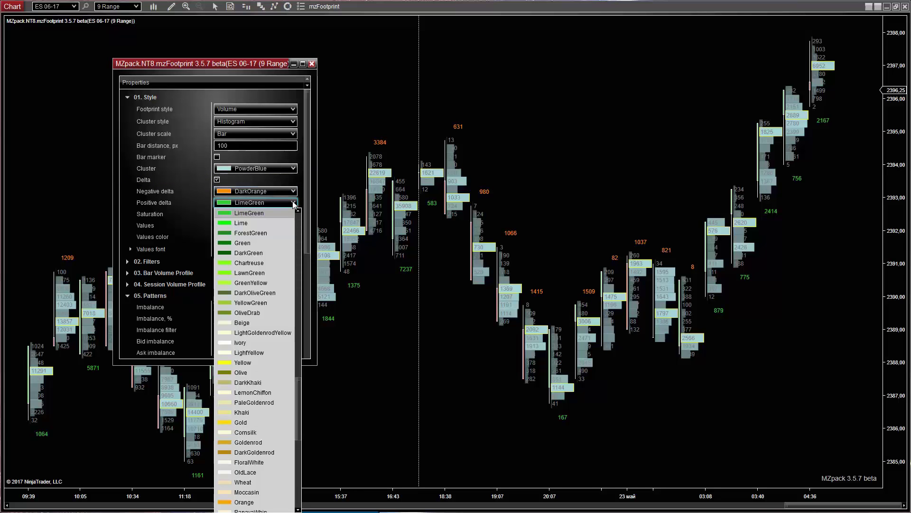
click(246, 242)
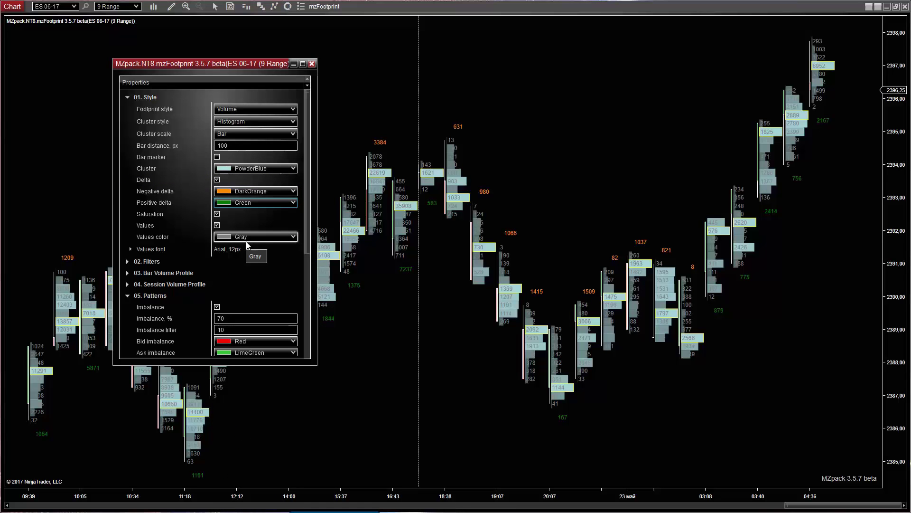
- Keep Saturation and Values on and set the Values color to White
click(217, 214)
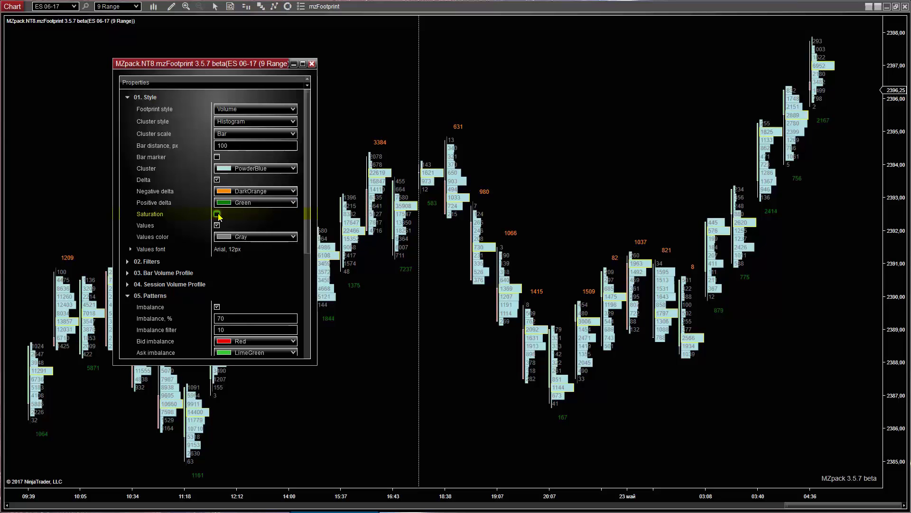
click(217, 214)
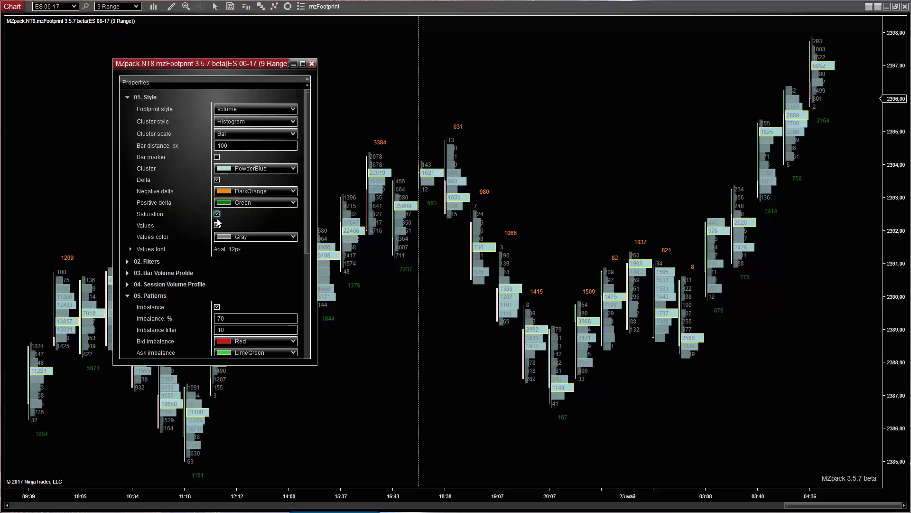
click(217, 225)
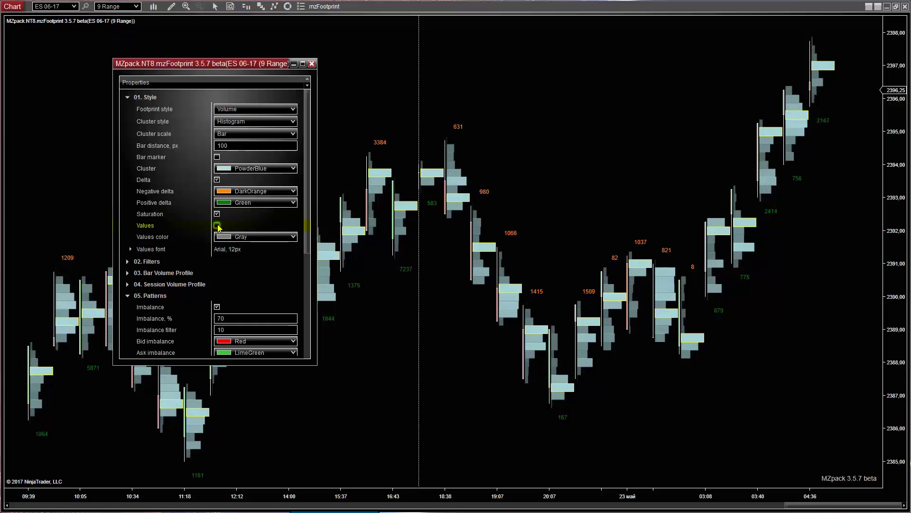
click(217, 225)
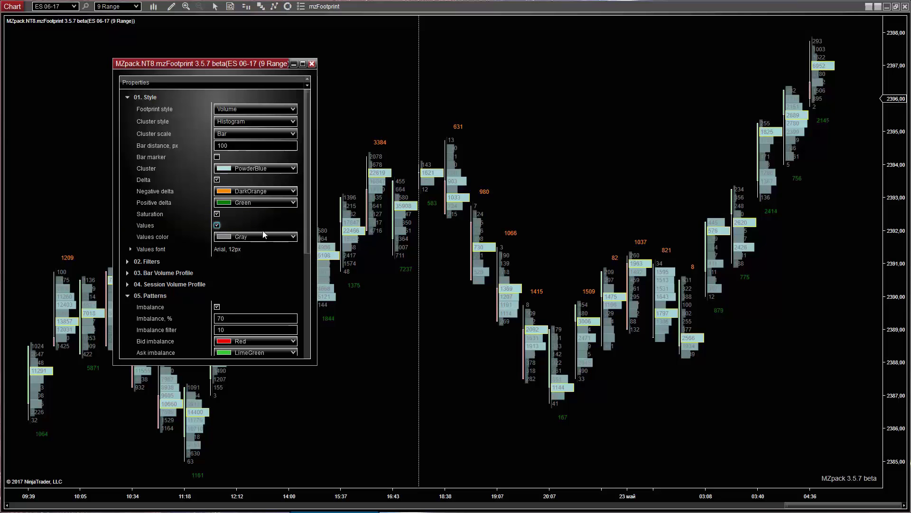
click(293, 236)
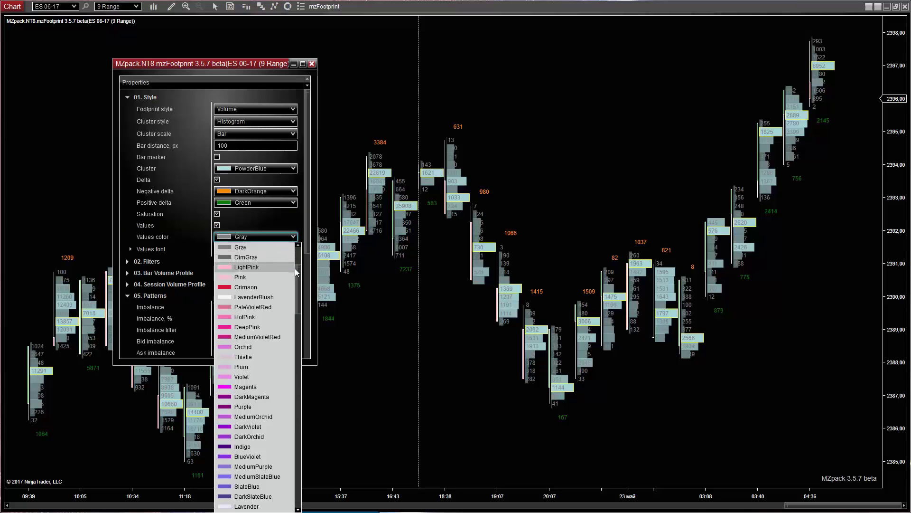
scroll(266, 273, up, 3)
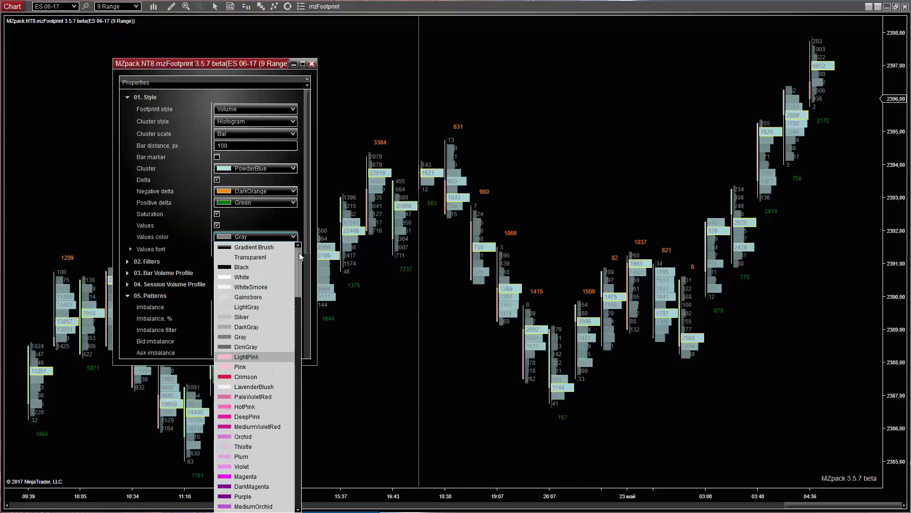
click(252, 276)
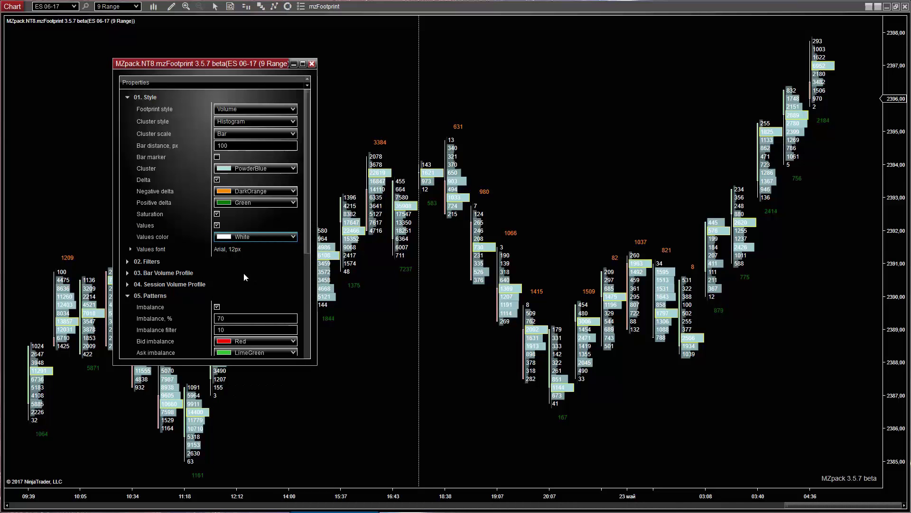
- Set the Values font to Agency FB at 16 px and widen the bar spacing
click(131, 250)
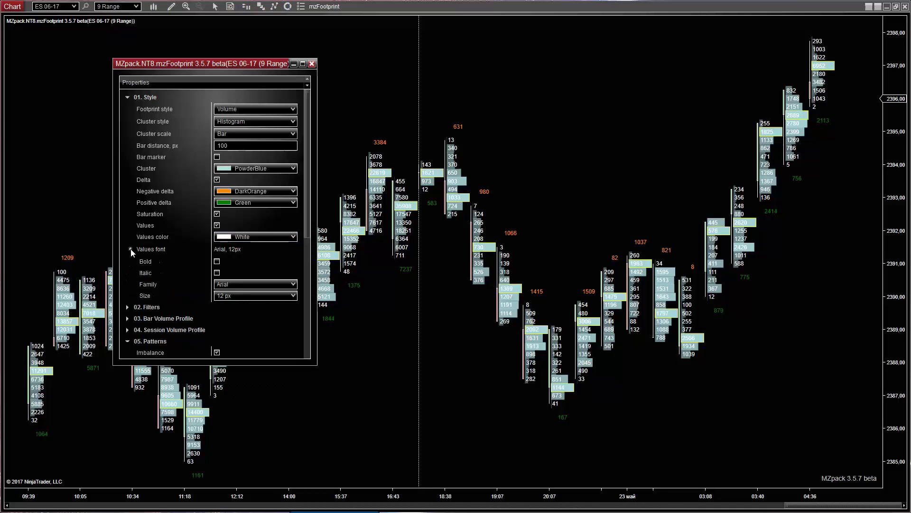
click(293, 283)
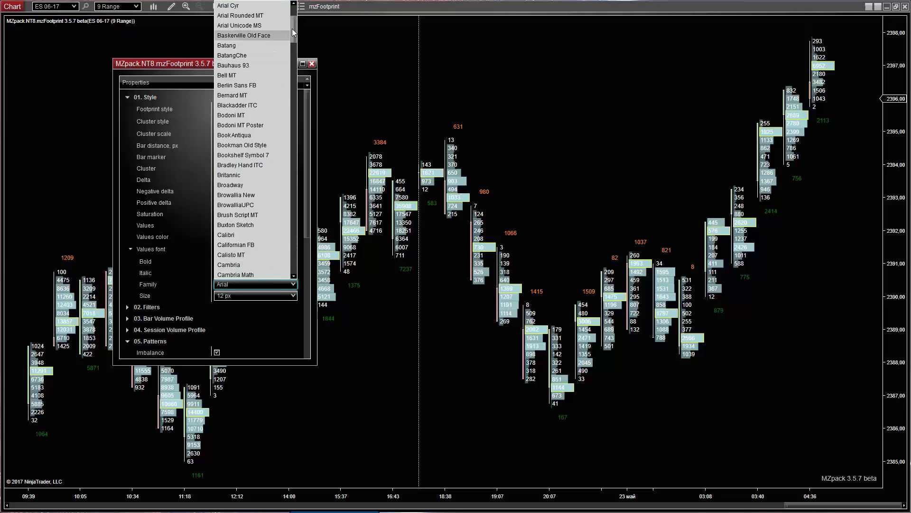
scroll(285, 38, up, 2)
click(261, 5)
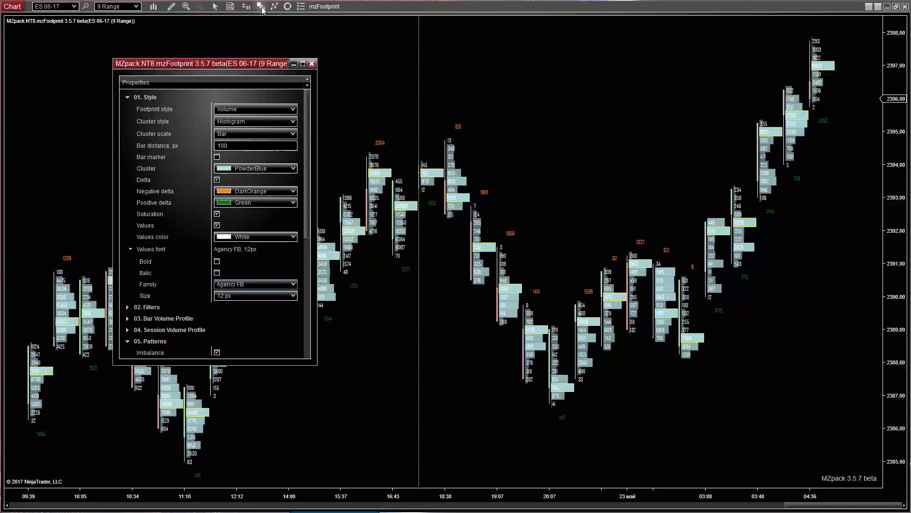
click(292, 296)
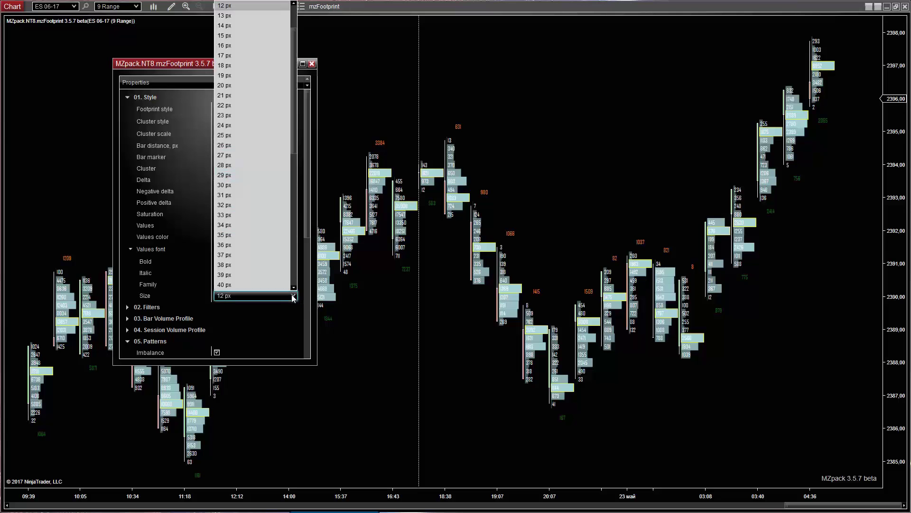
click(229, 45)
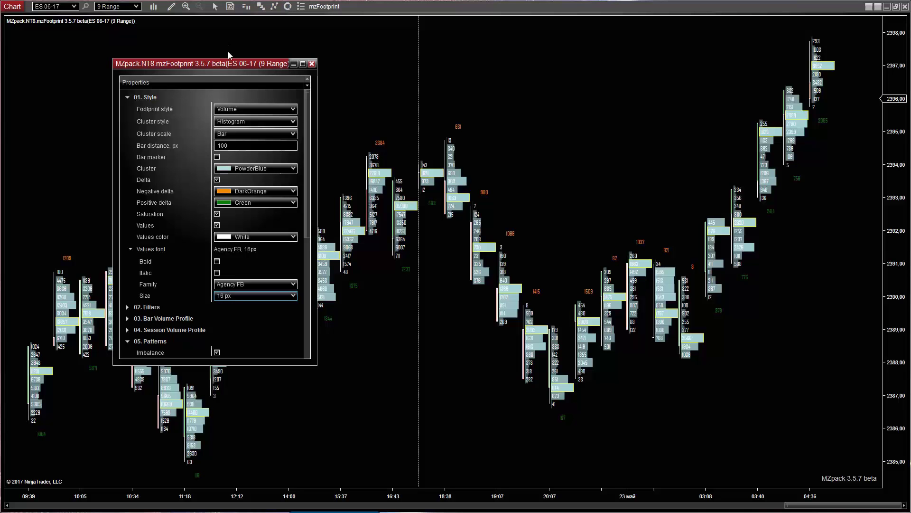
drag(357, 497, 300, 495)
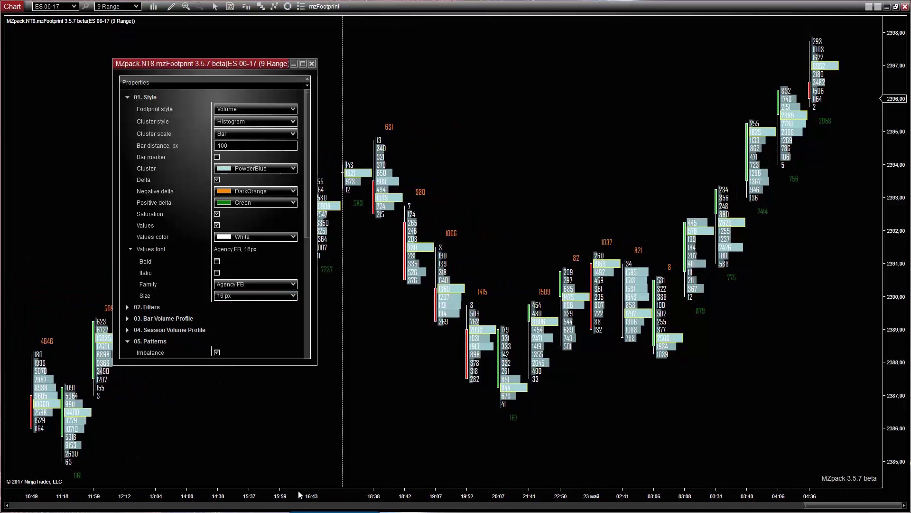
click(131, 249)
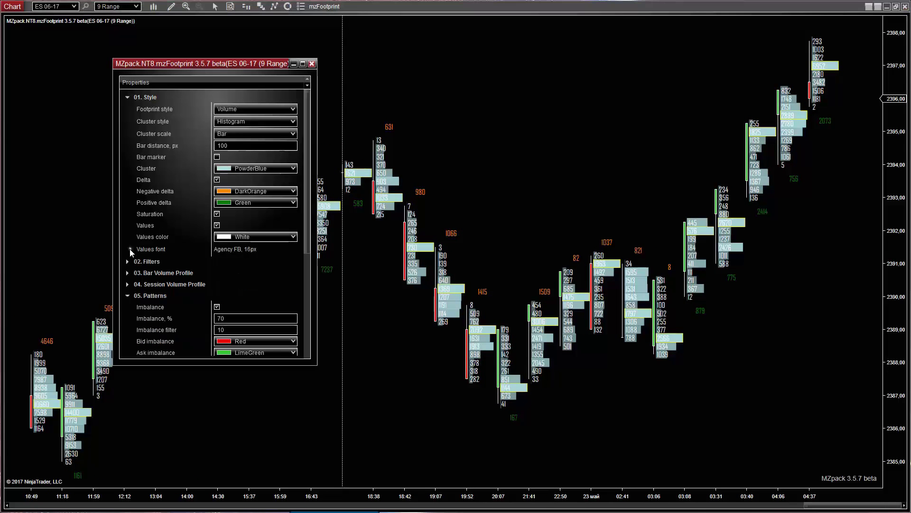
- Toggle the Bar marker option to show candle bodies beside clusters, then collapse 01. Style
click(217, 157)
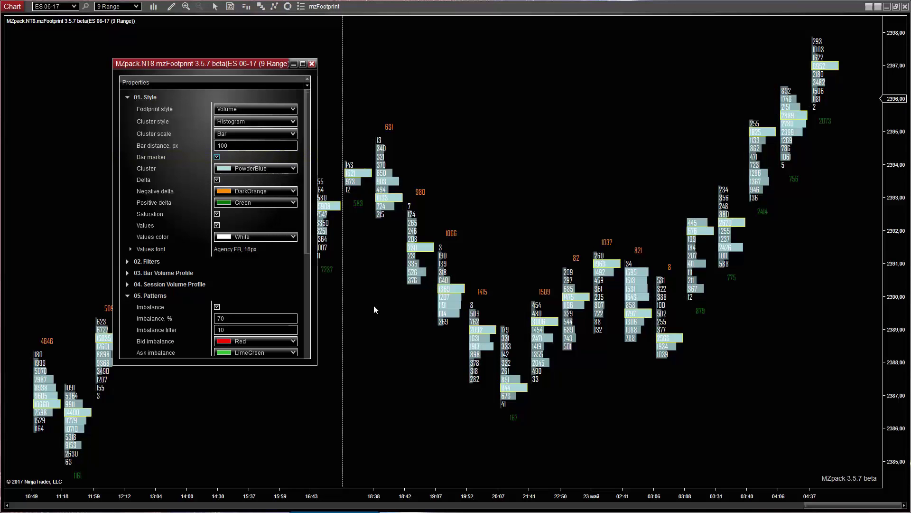
key(alt+Up)
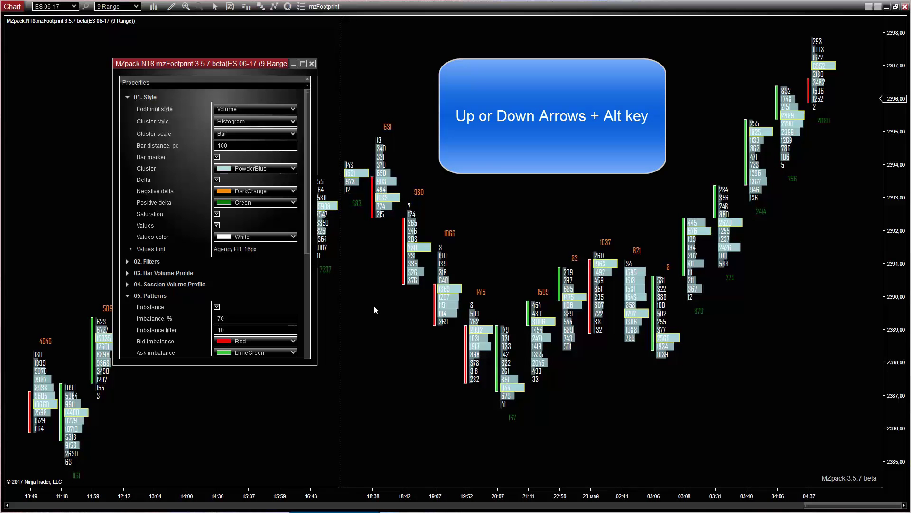
click(217, 157)
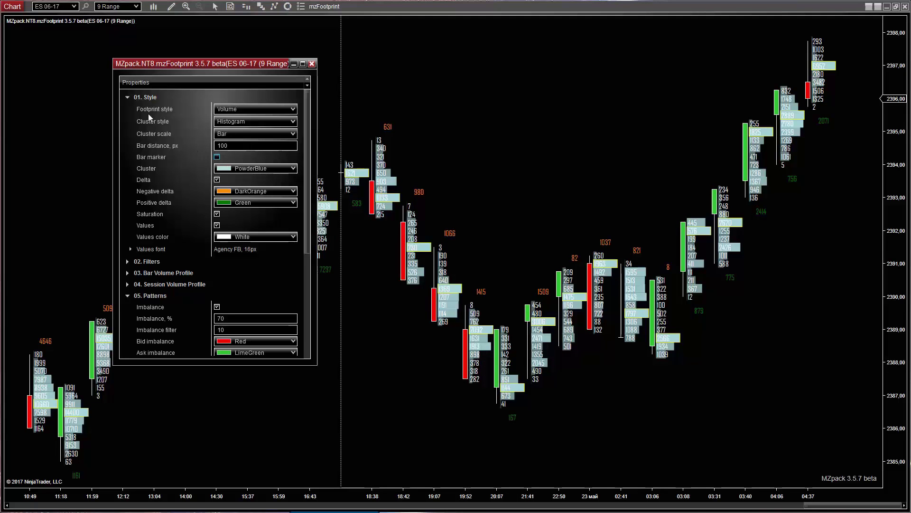
click(127, 97)
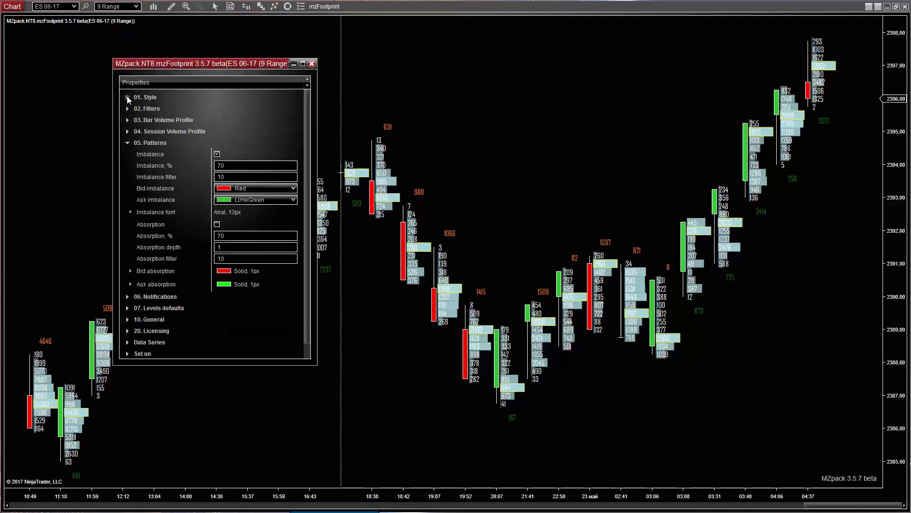
- Try a Value filter of 1000, reset it to 1, then expand 03. Bar Volume Profile
click(127, 108)
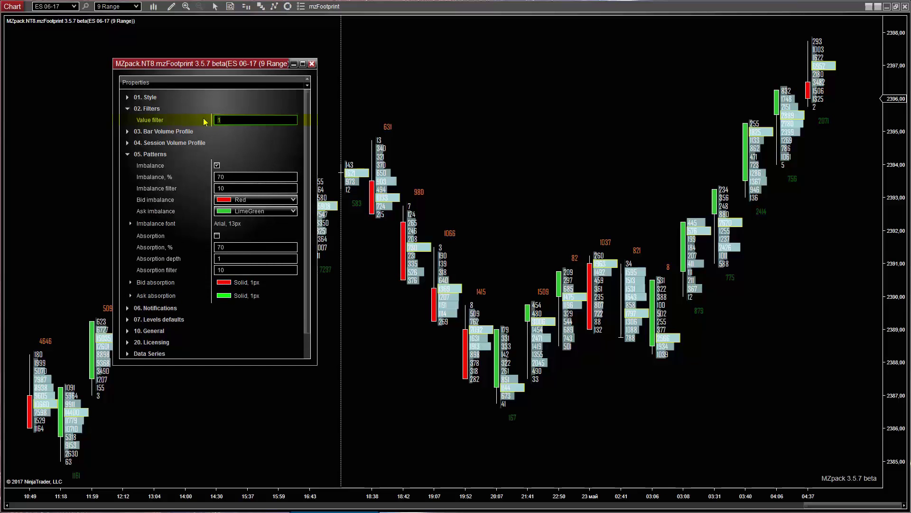
text(100)
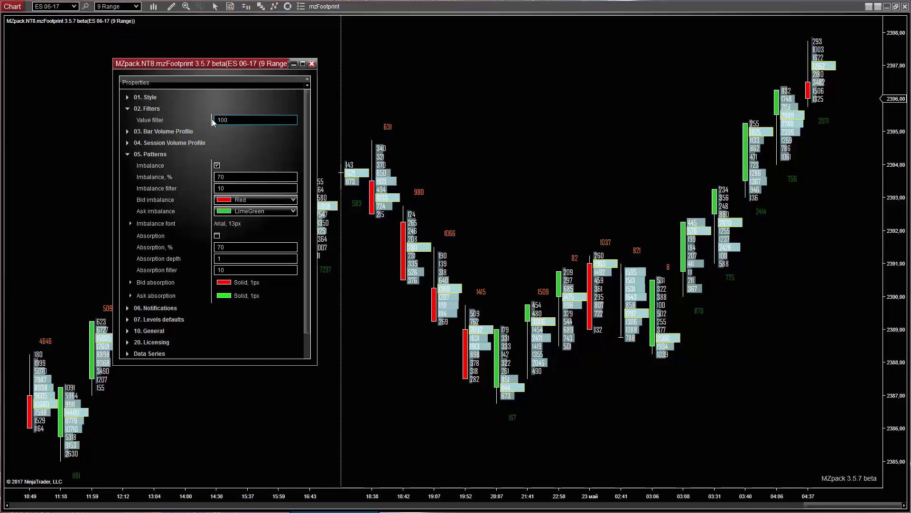
text(0)
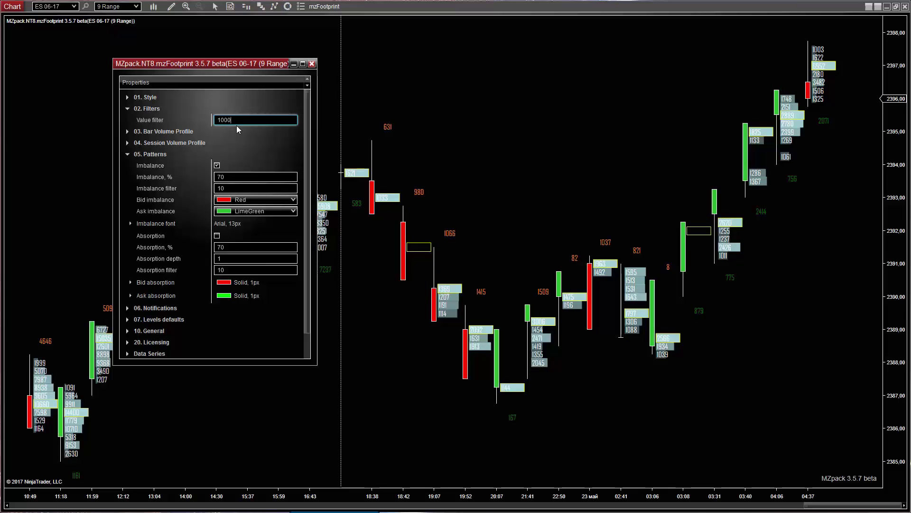
double_click(214, 121)
text(1)
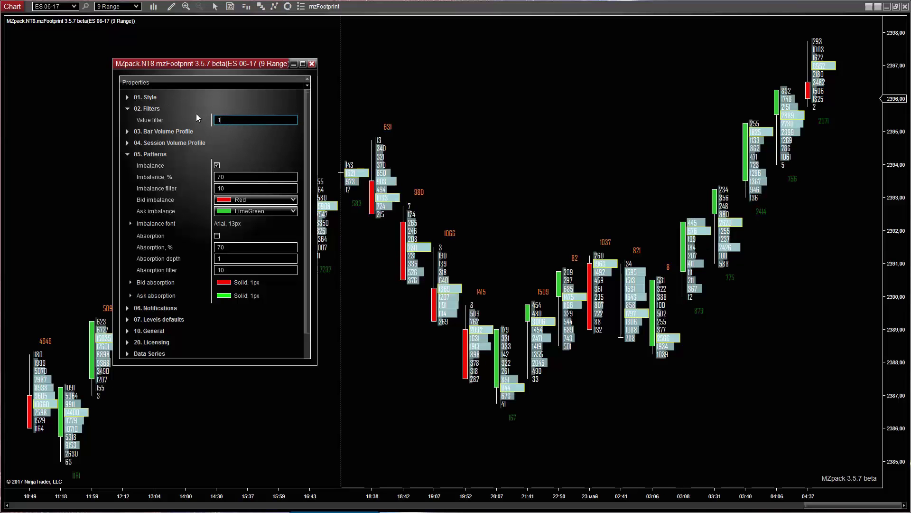
click(129, 108)
click(127, 121)
click(126, 121)
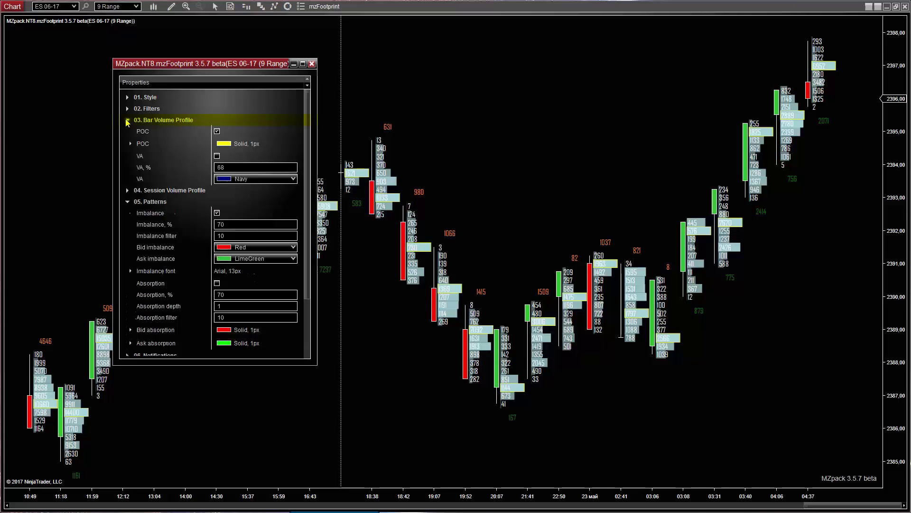
- Keep the bar POC outline on, with Width 2 and Dash style Dash
click(217, 132)
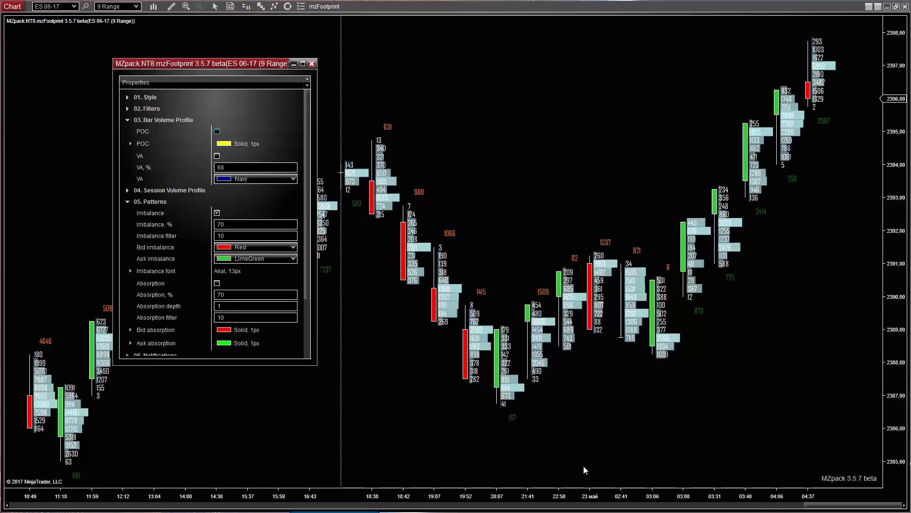
drag(661, 491, 404, 491)
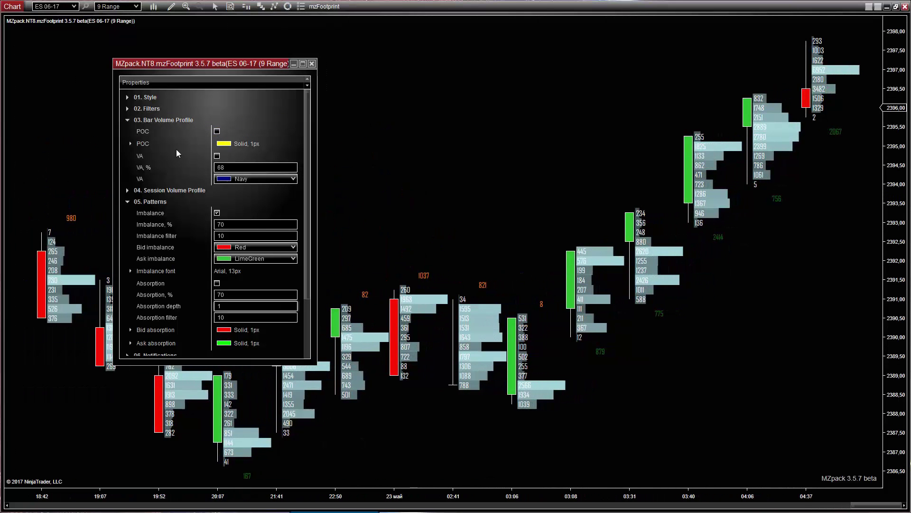
click(216, 131)
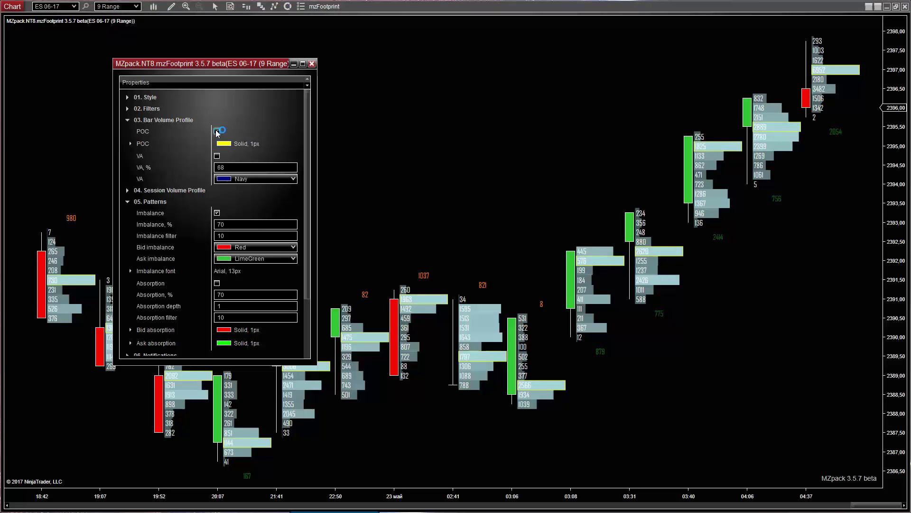
click(130, 143)
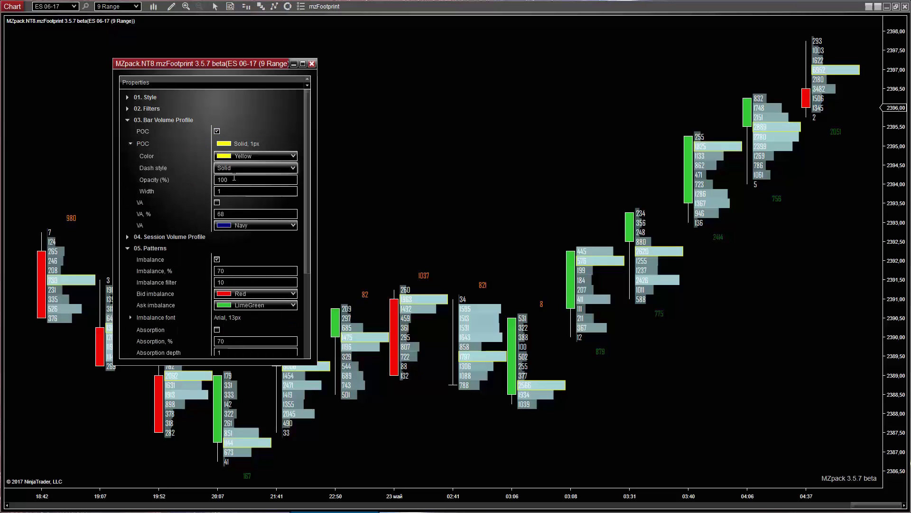
double_click(229, 191)
text(2)
click(280, 169)
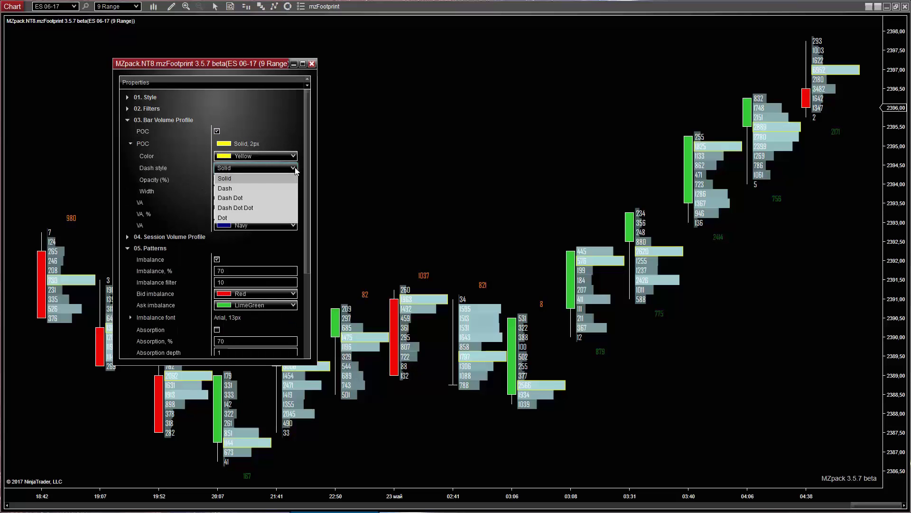
click(225, 189)
drag(347, 494, 356, 495)
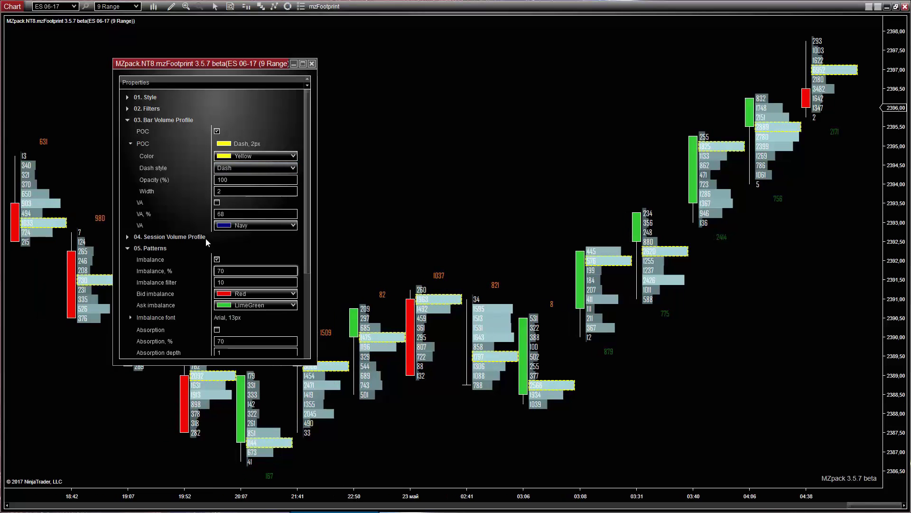
- Turn on each bar's value area coloured RoyalBlue and collapse Bar Volume Profile
click(218, 203)
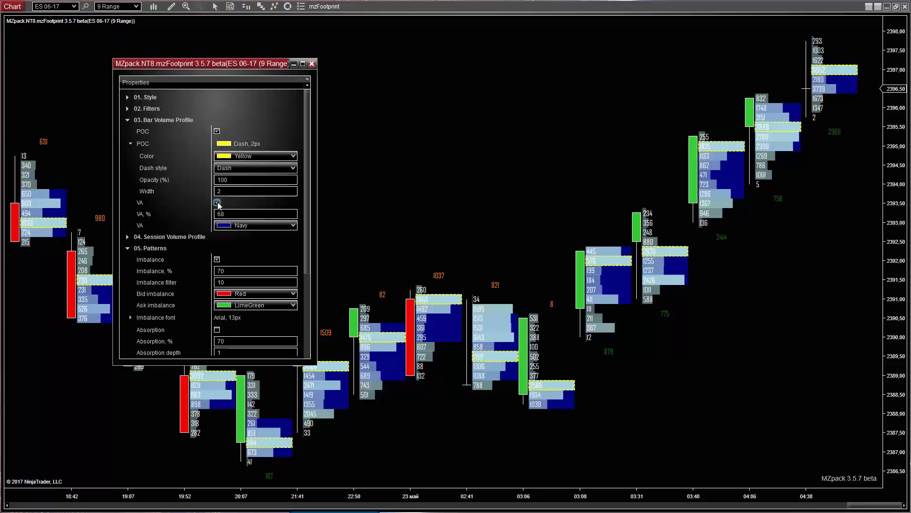
click(292, 226)
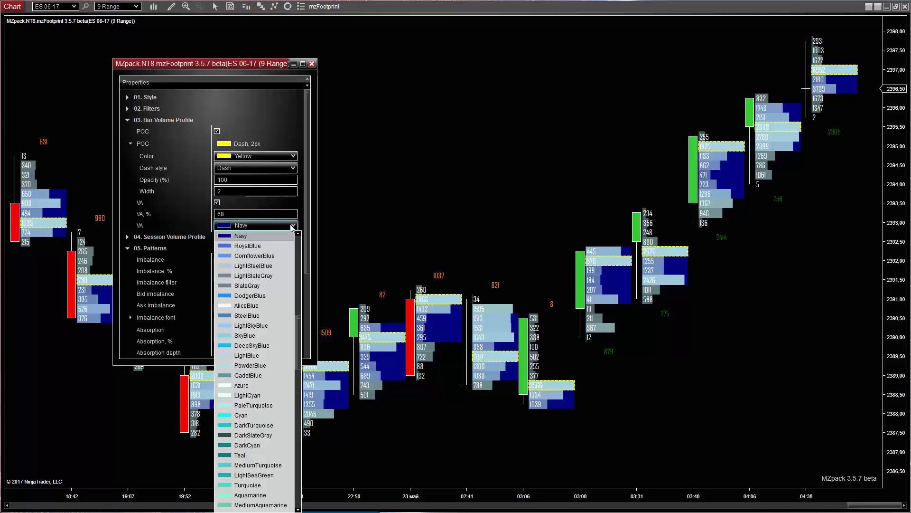
click(261, 245)
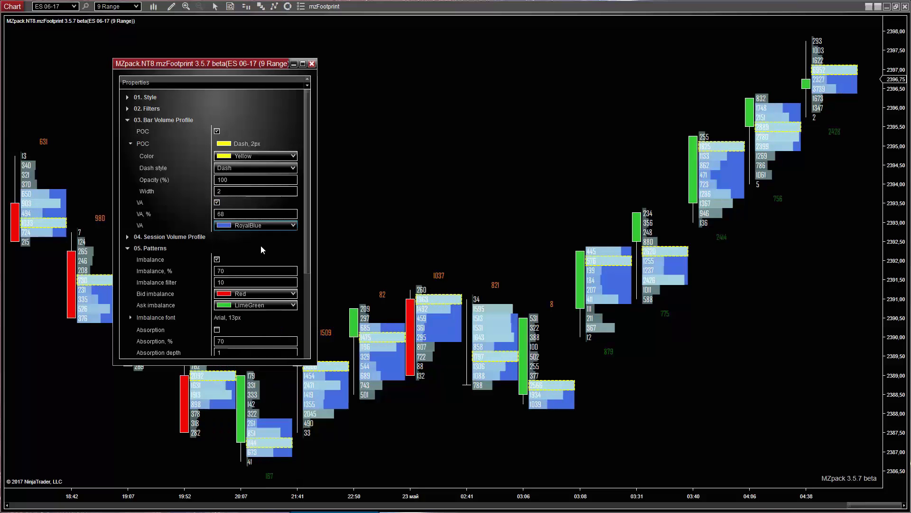
click(128, 120)
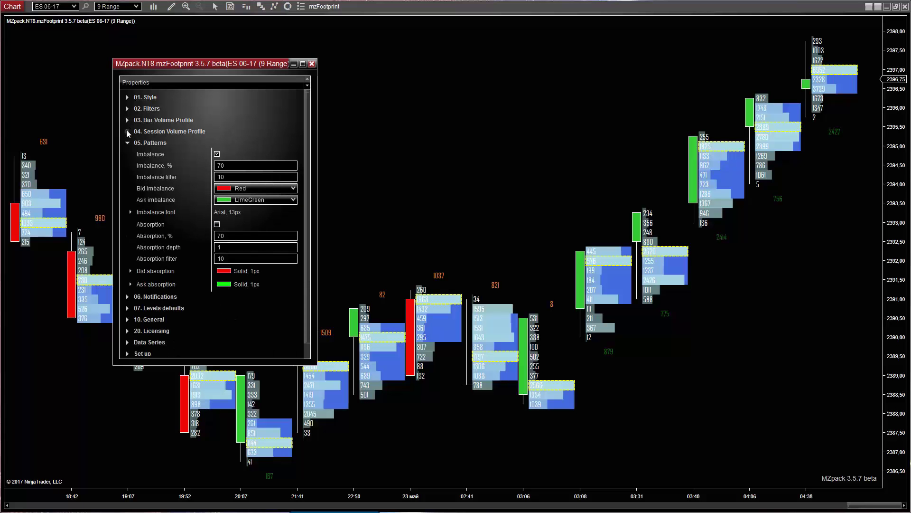
- Turn on the session POC line and set its opacity to 50%
click(126, 131)
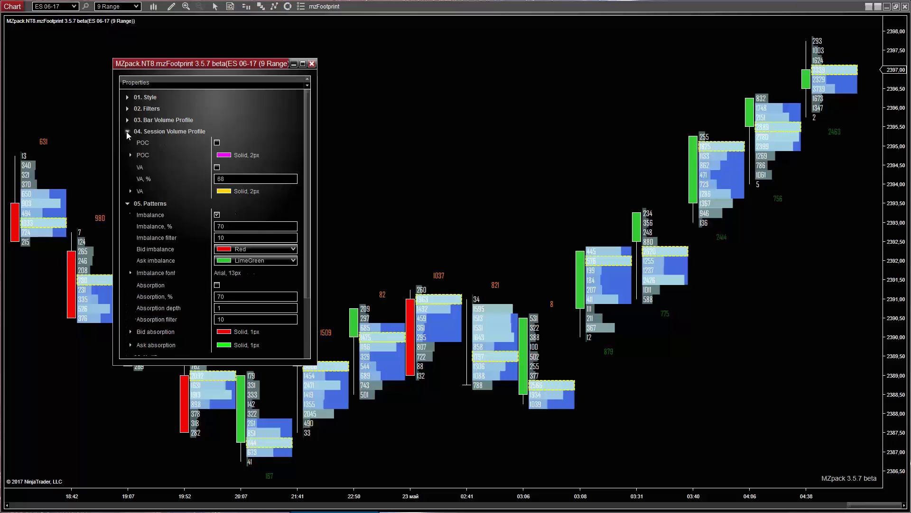
click(217, 143)
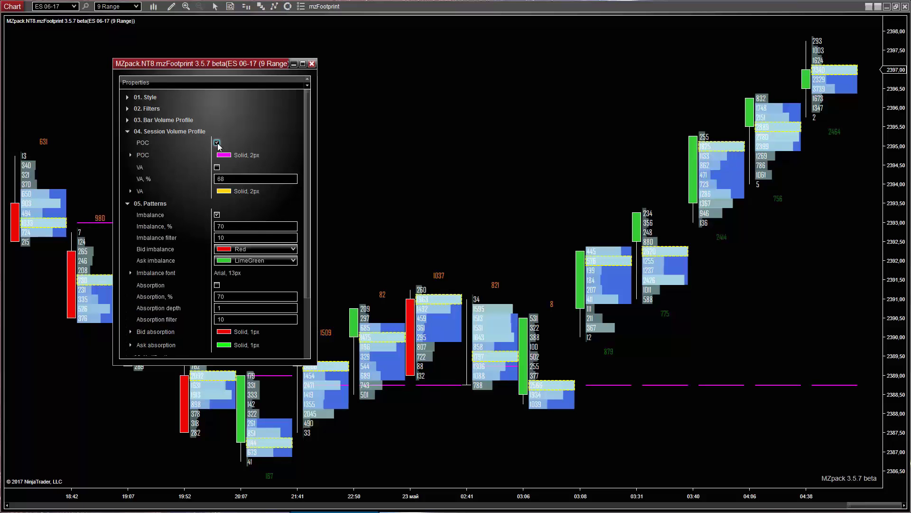
click(130, 154)
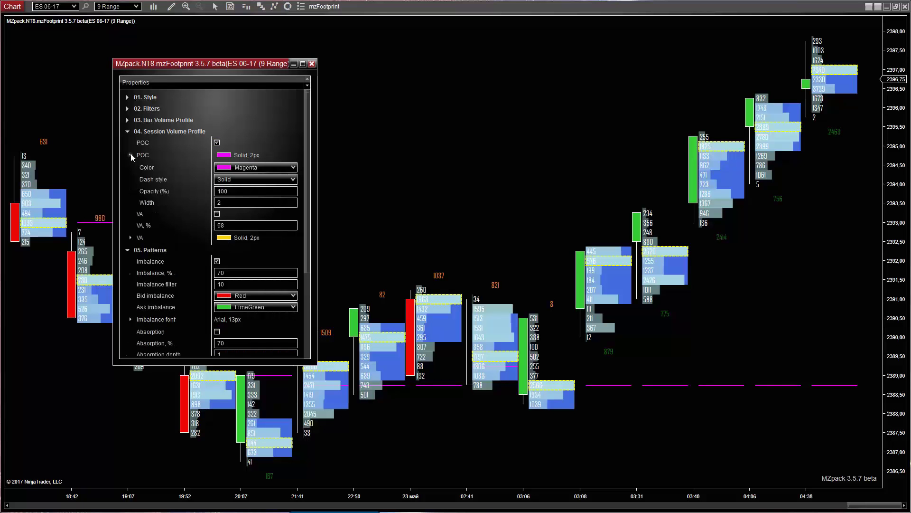
click(230, 191)
drag(230, 191, 209, 187)
- Make the session POC dashed at width 4 and add yellow session value-area lines
click(291, 180)
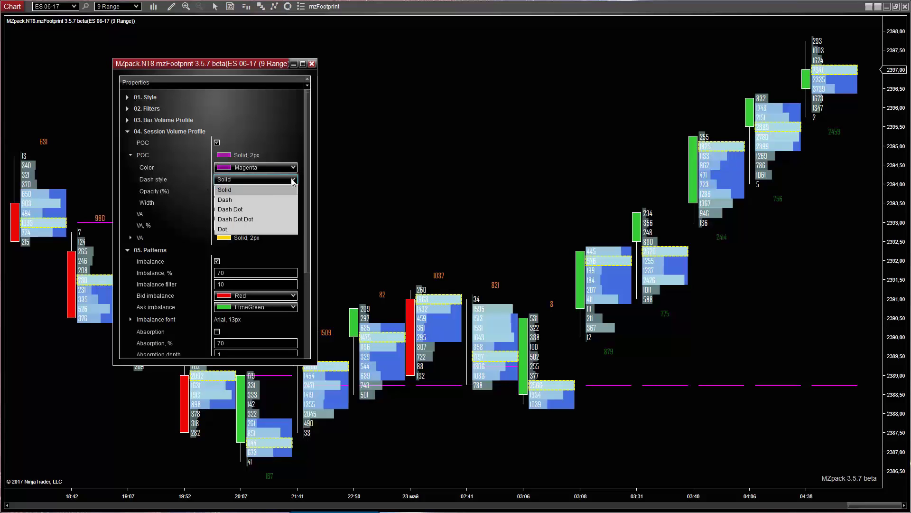
click(244, 200)
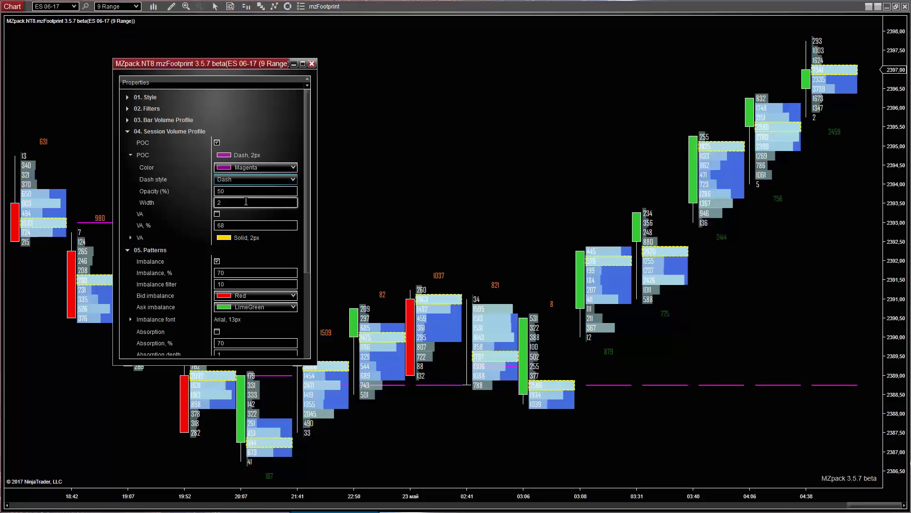
click(231, 201)
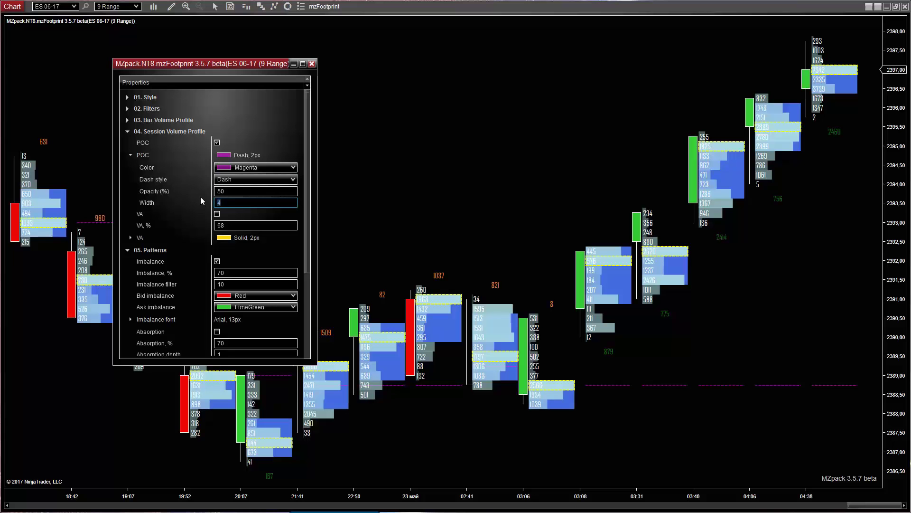
click(407, 493)
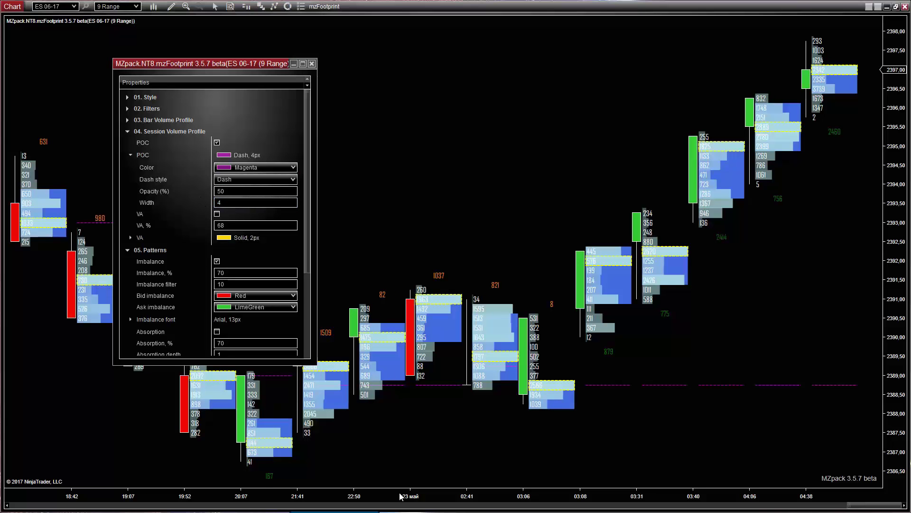
click(131, 155)
click(217, 168)
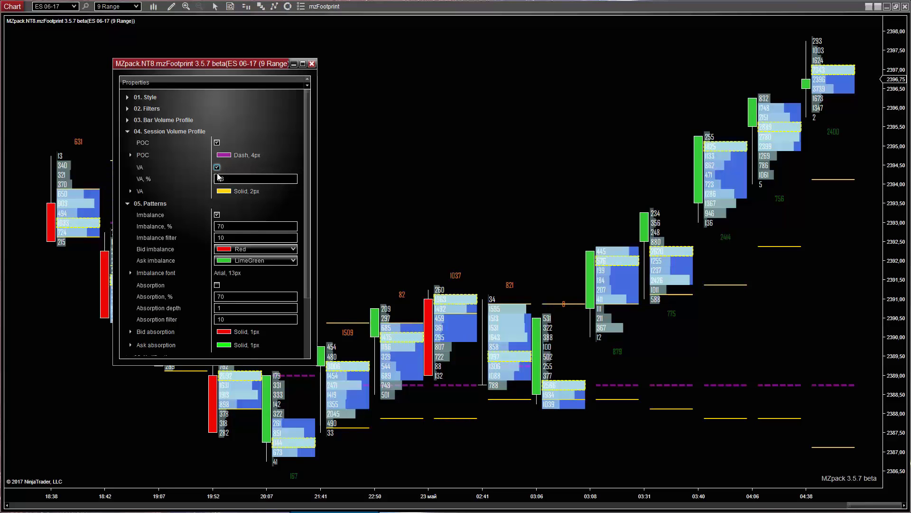
drag(288, 492, 449, 483)
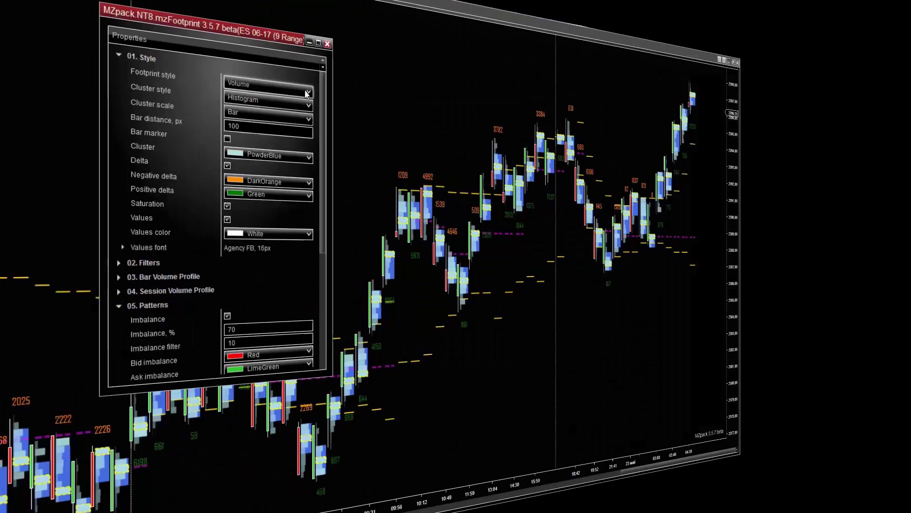
- Switch the footprint style to BidAsk and widen the bars to show the bid x ask cells
click(306, 93)
click(241, 118)
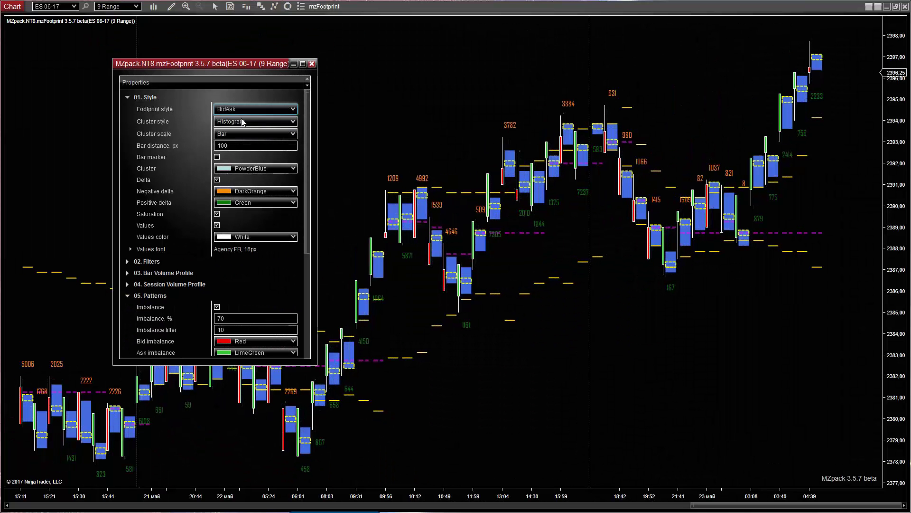
drag(666, 496, 78, 468)
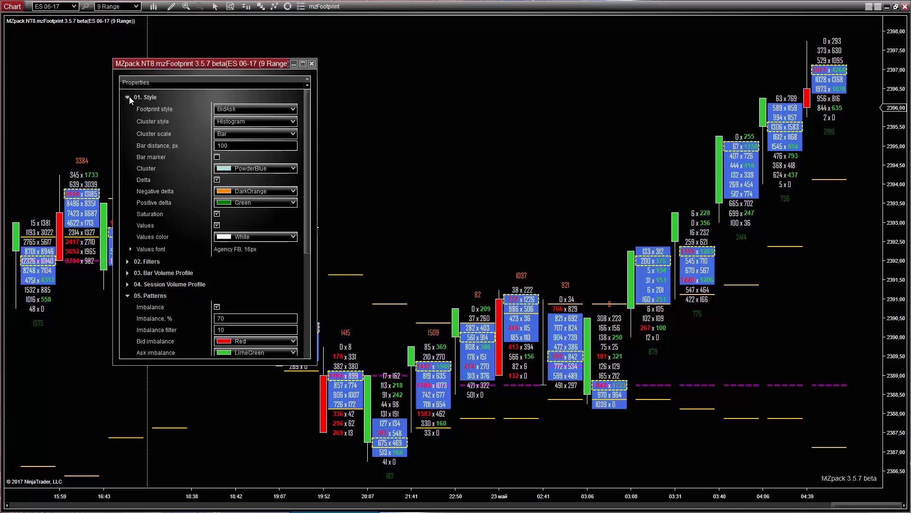
- Toggle imbalance highlighting under 05. Patterns off and back on
click(128, 96)
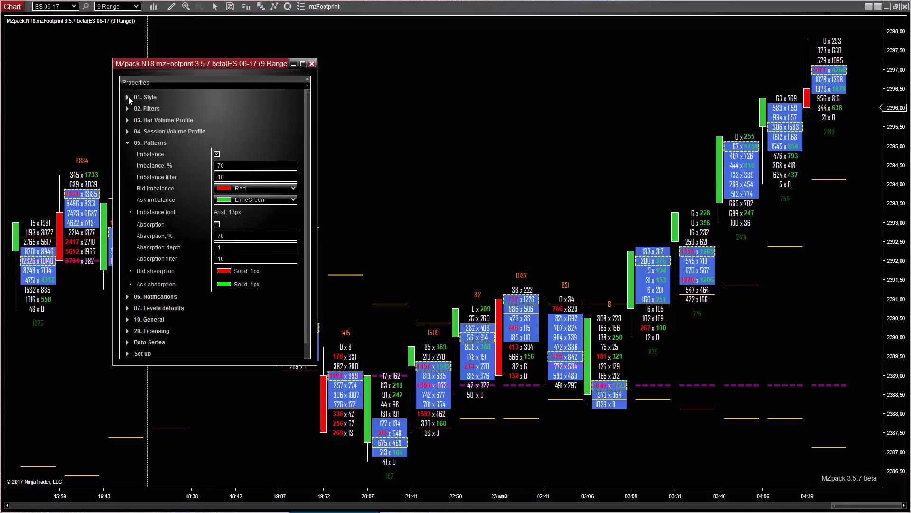
click(217, 154)
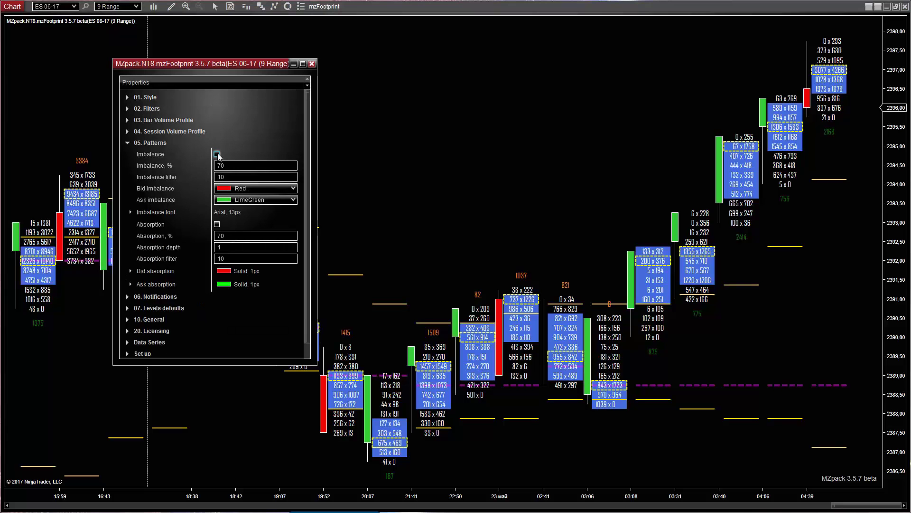
click(217, 154)
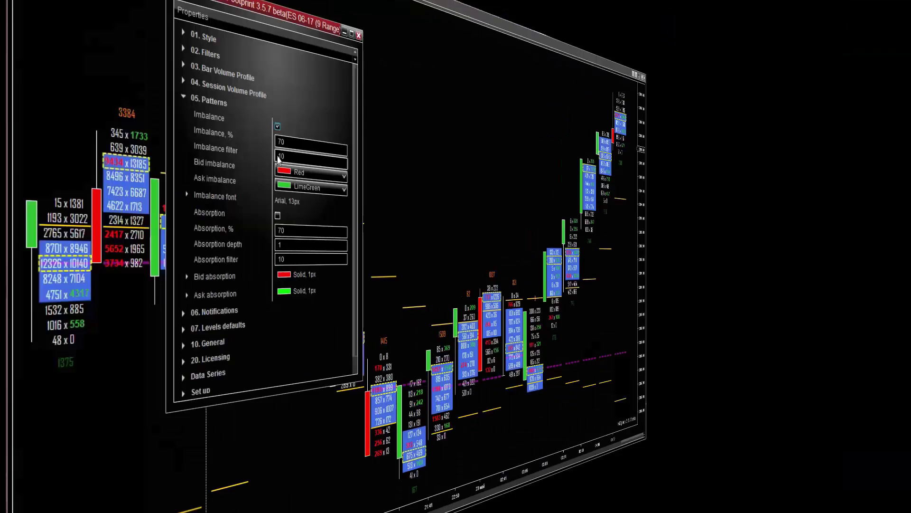
- Enable absorption highlighting and set both bid and ask absorption outline widths to 3
click(217, 225)
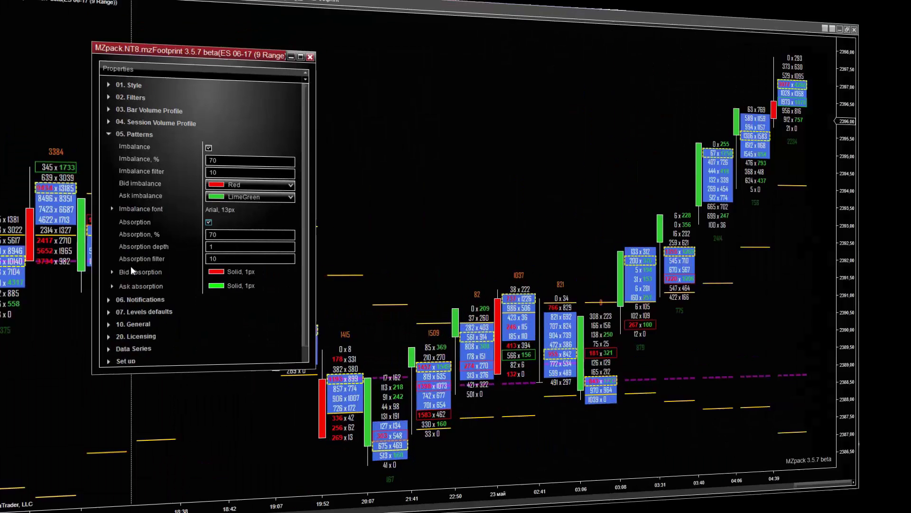
click(130, 271)
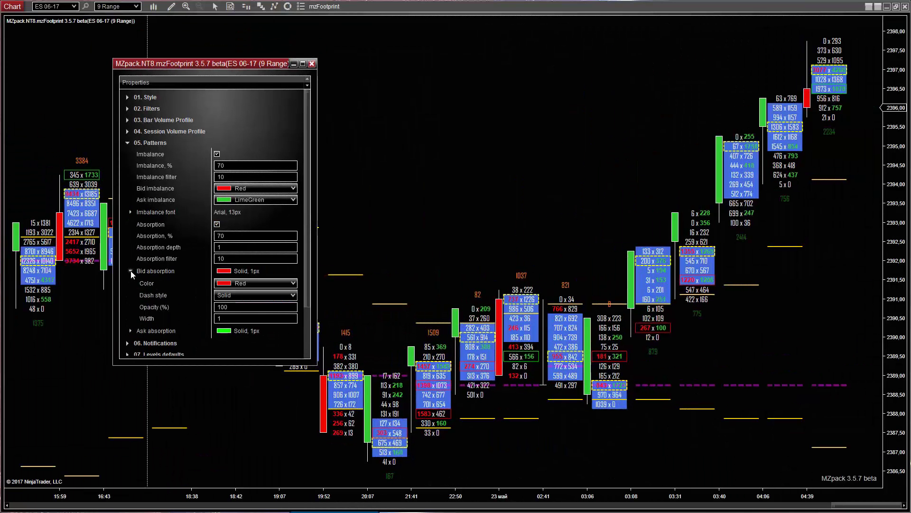
click(196, 316)
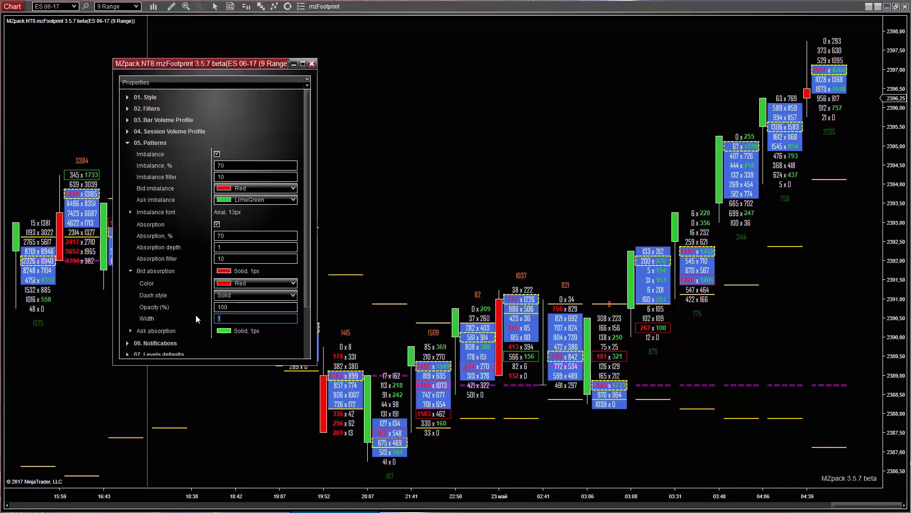
text(3)
click(131, 330)
drag(309, 261, 309, 313)
click(192, 308)
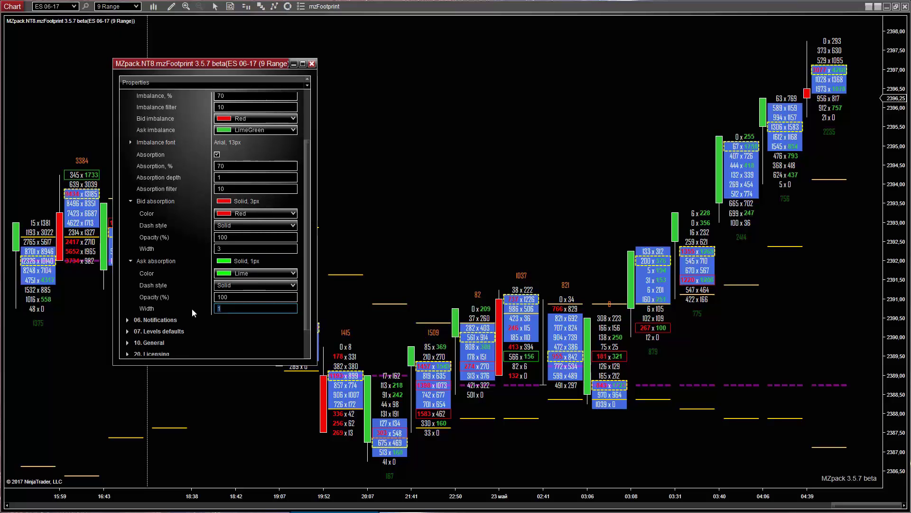
text(3)
drag(383, 496, 379, 497)
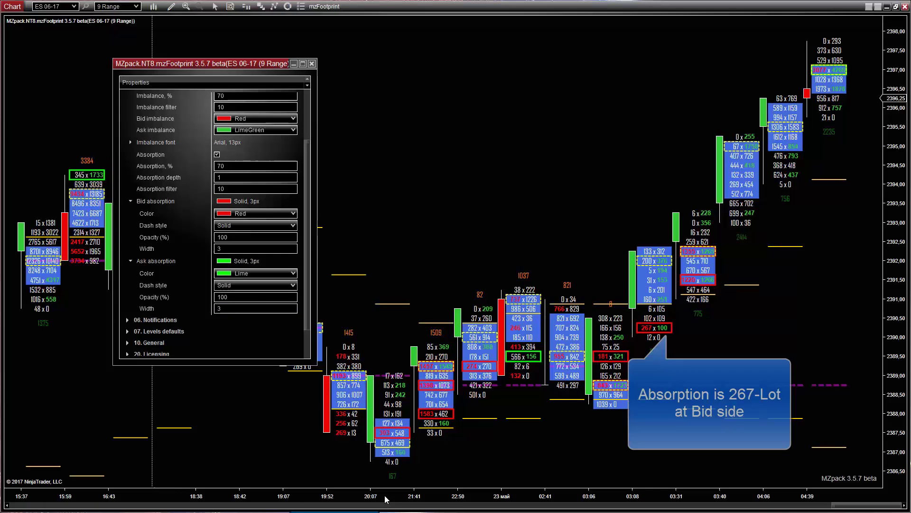
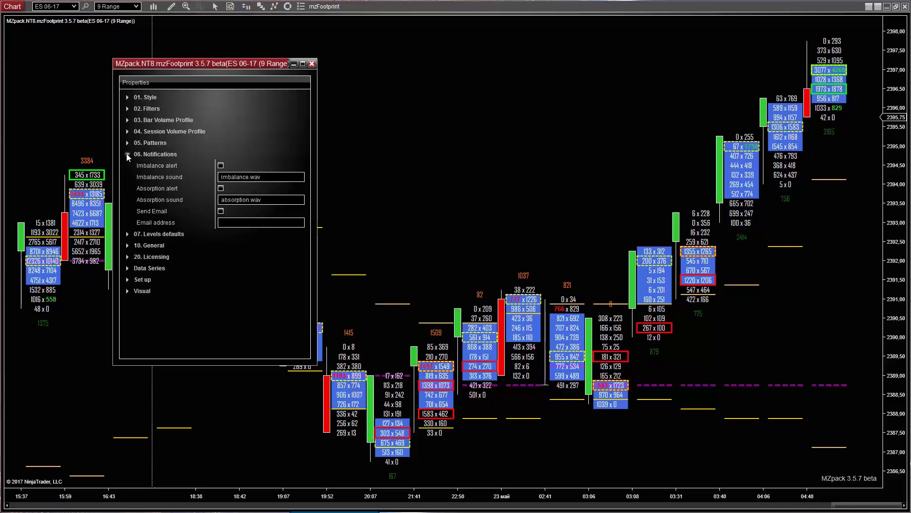
- Enable imbalance and absorption alerts, and set the Imbalance pattern to 68% with imbalance filter 100
click(221, 166)
click(221, 189)
click(128, 142)
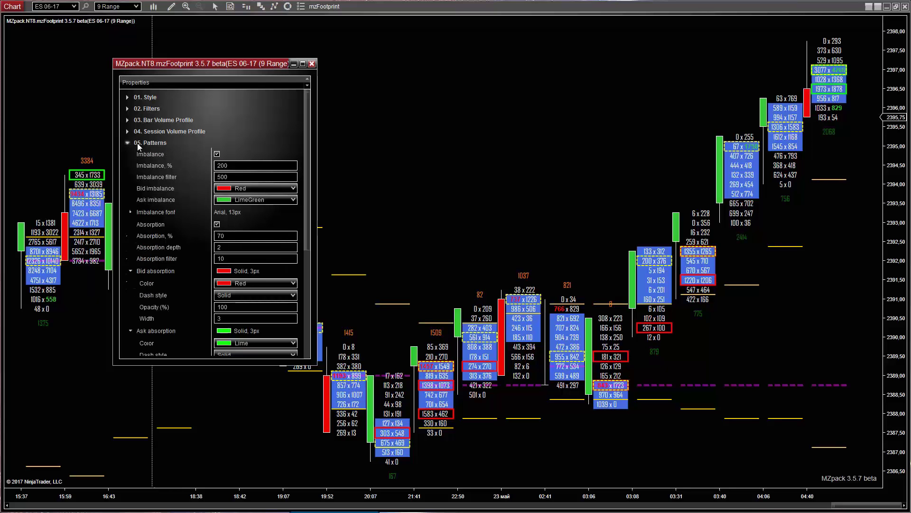
double_click(233, 165)
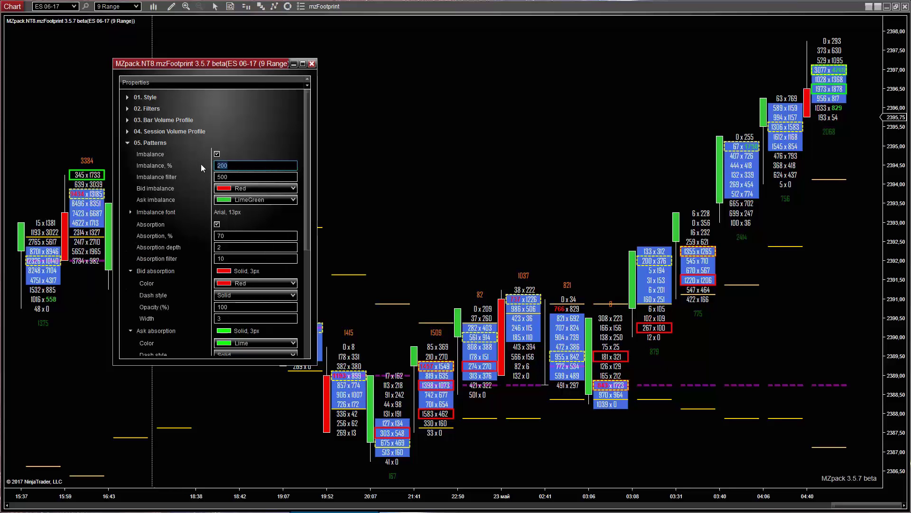
text(68)
key(Tab)
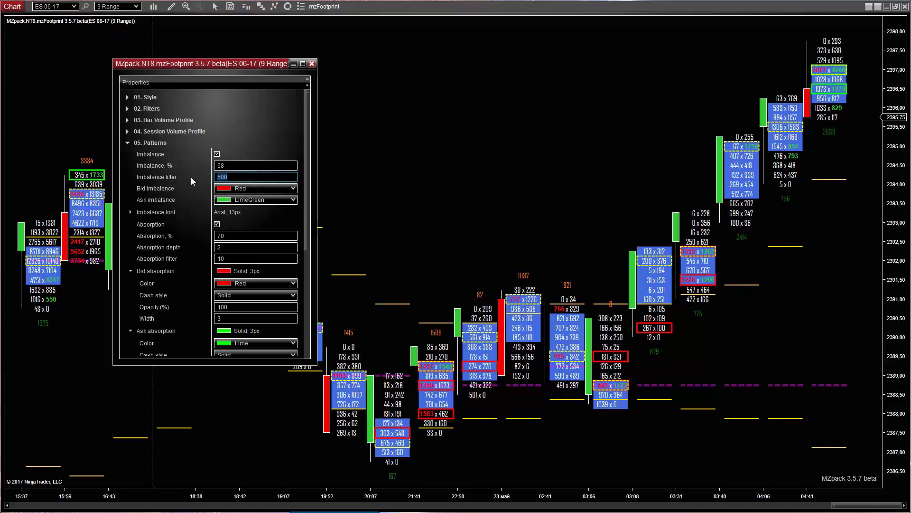
text(100)
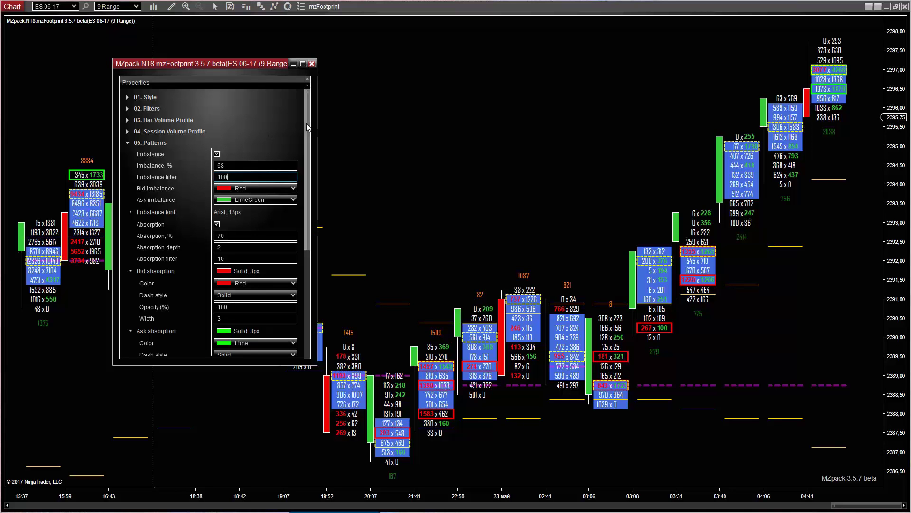
- Enter the notification e-mail address in the mzFootprint alert settings
drag(306, 124, 323, 232)
click(230, 280)
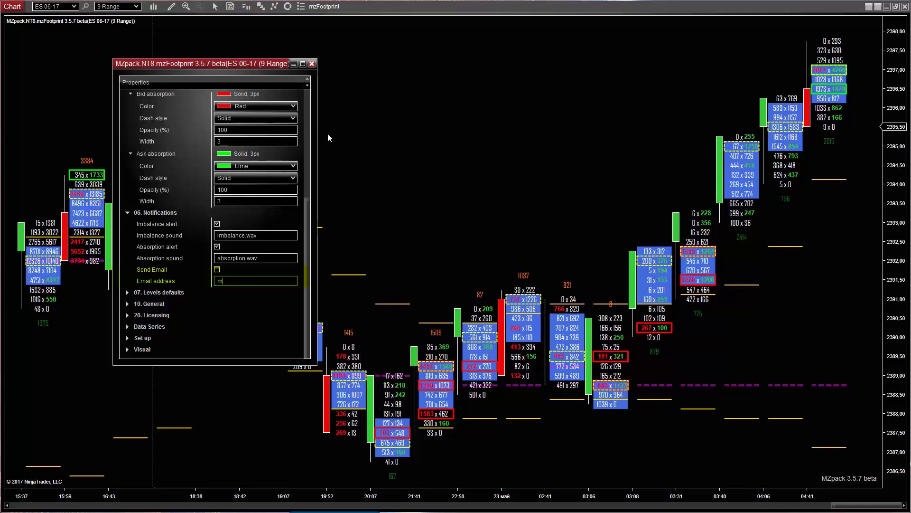
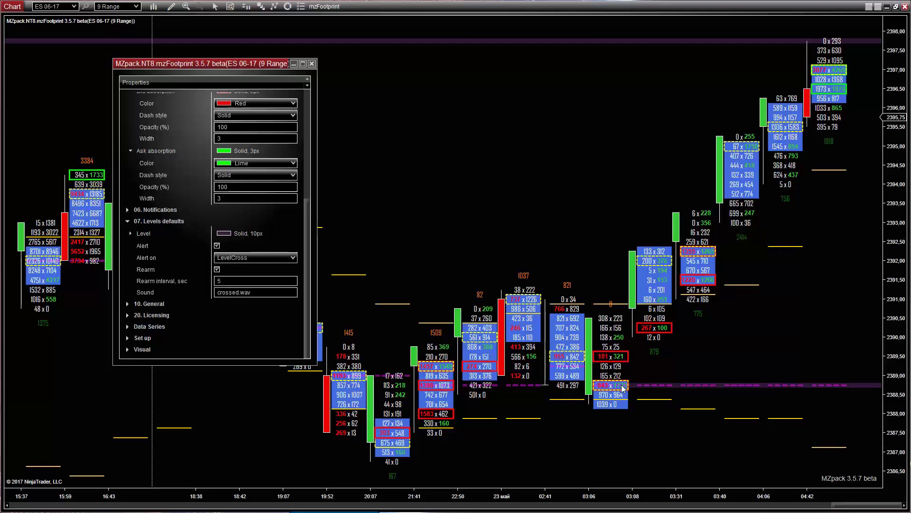
- Check the purple dashed level's alert, then close the mzFootprint properties window
click(785, 384)
click(312, 64)
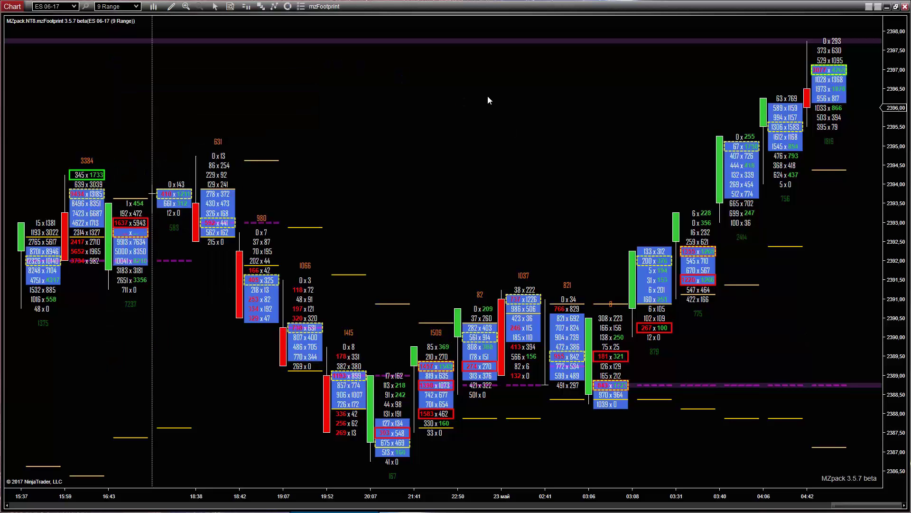